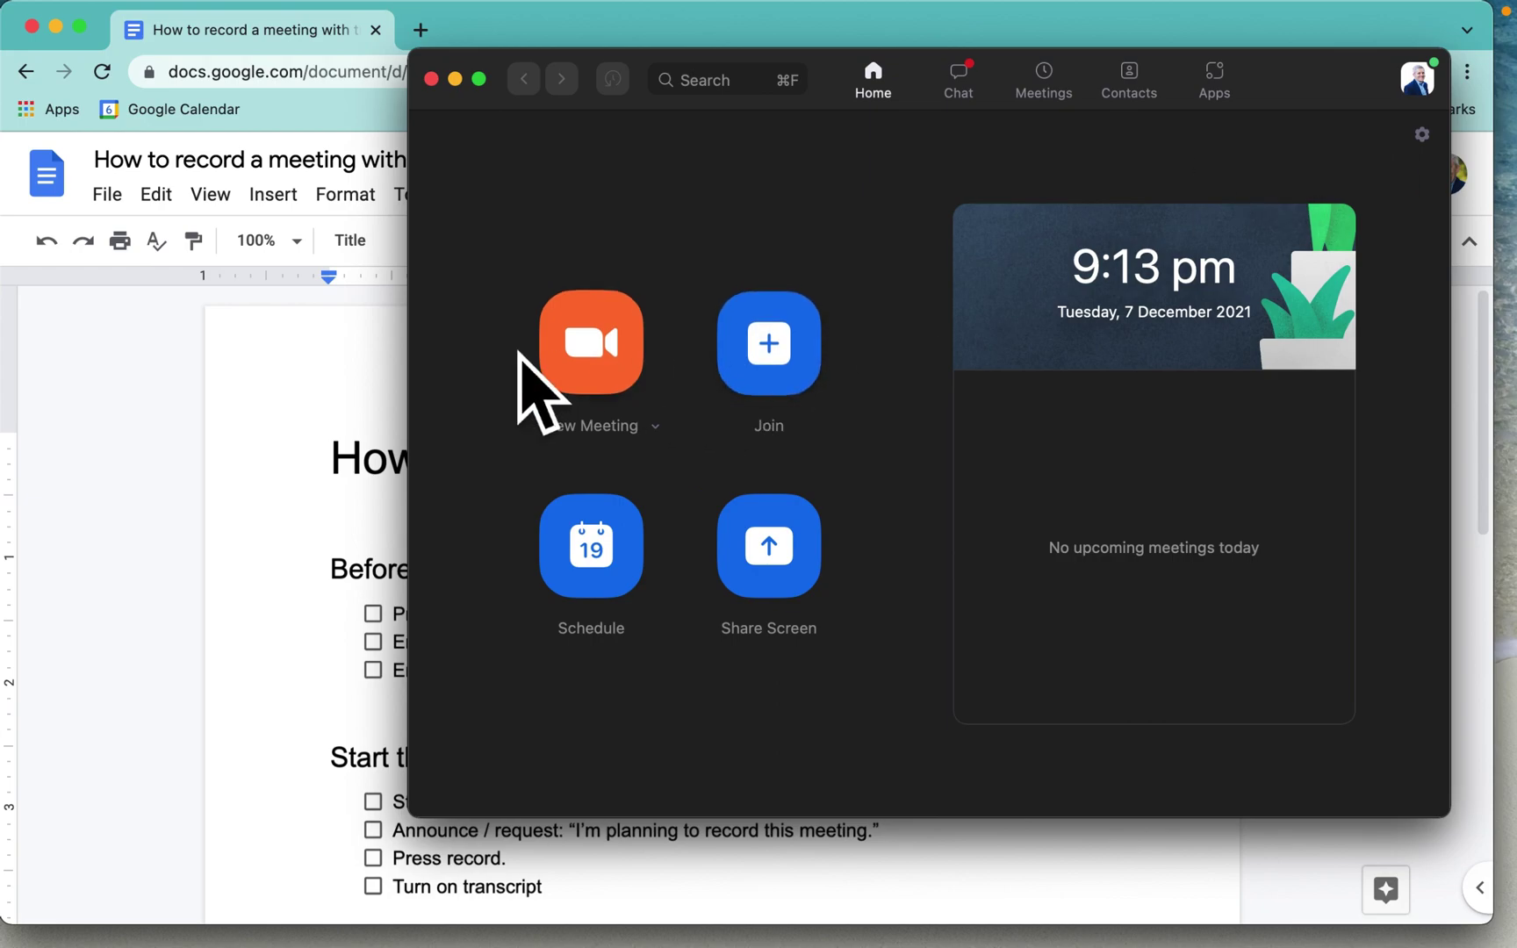
Step: Place the cursor at the end of 'After the Meeting' in the Google Doc, then return to the Doc tab
click(355, 380)
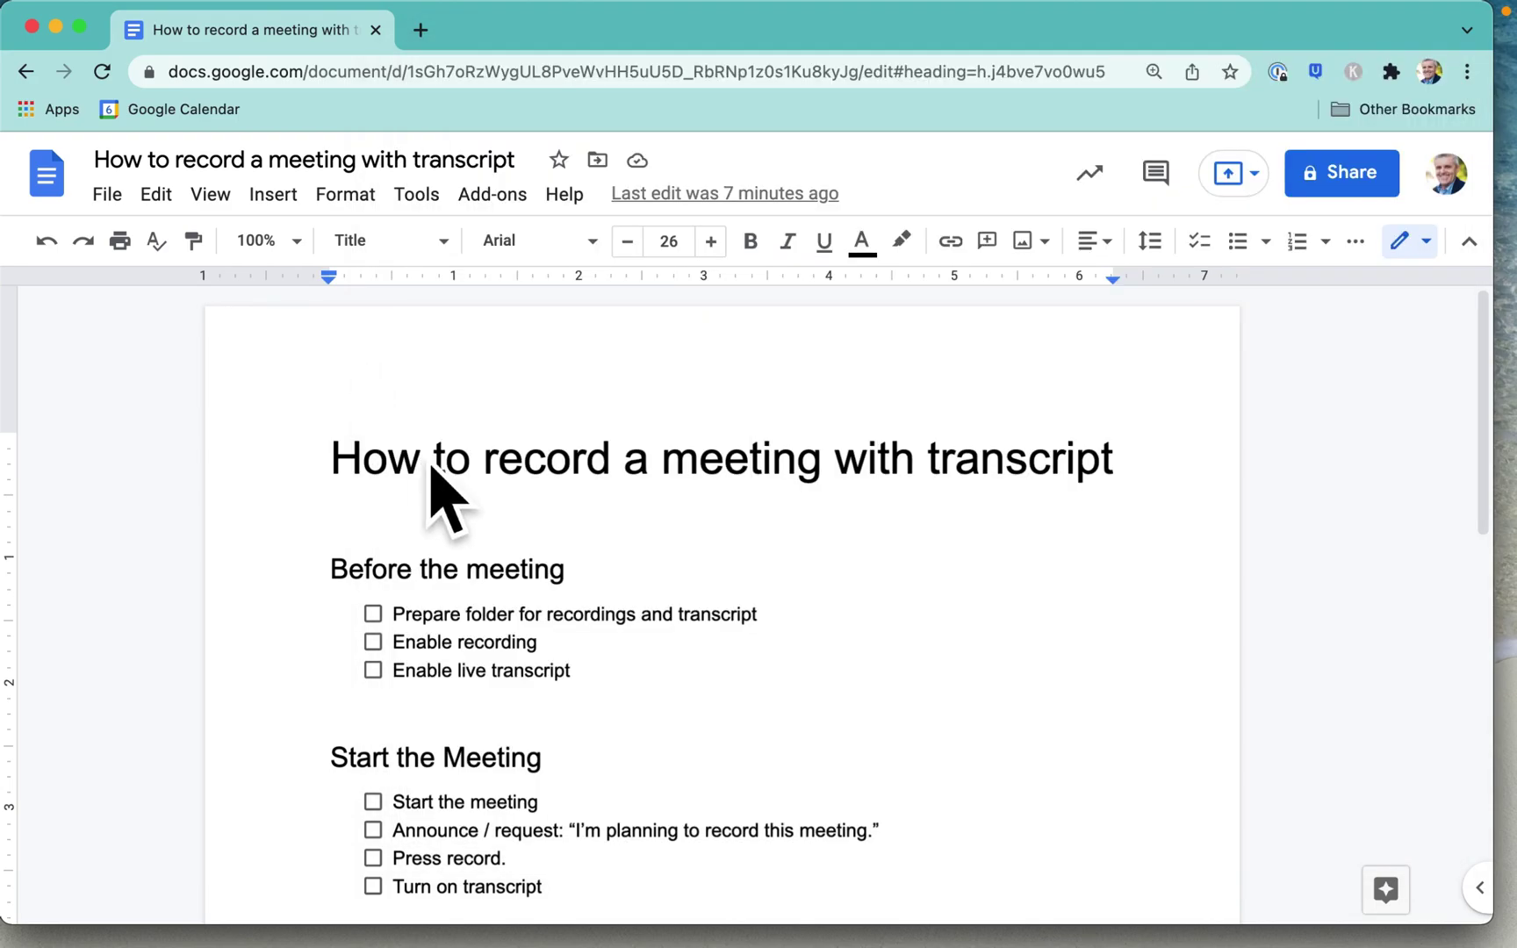
scroll(891, 683, down, 1)
click(605, 904)
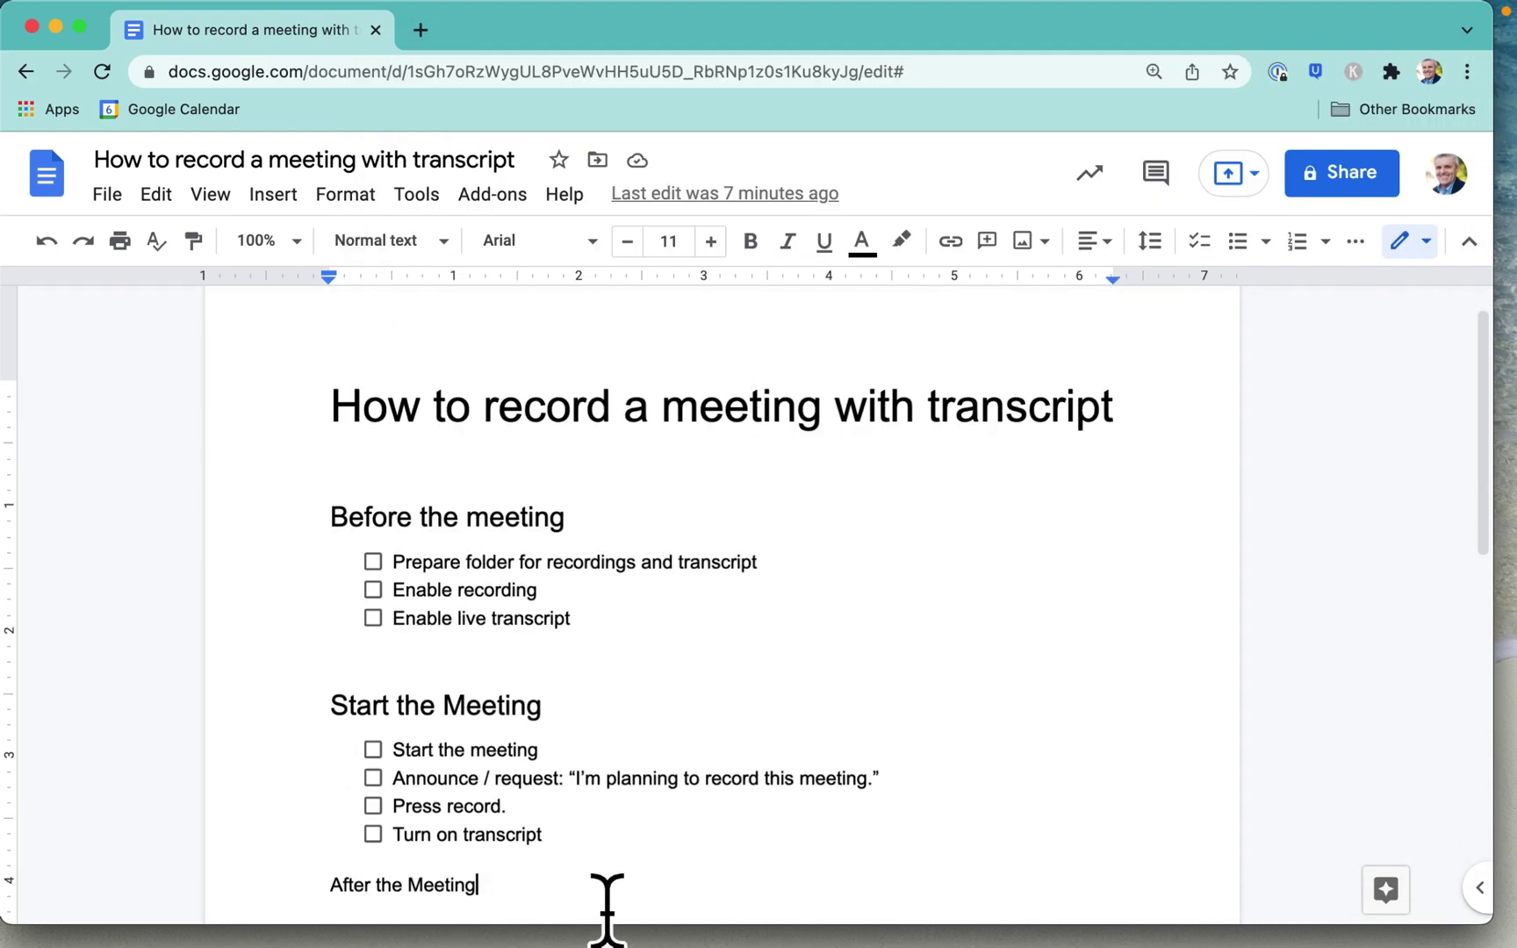
scroll(832, 753, down, 1)
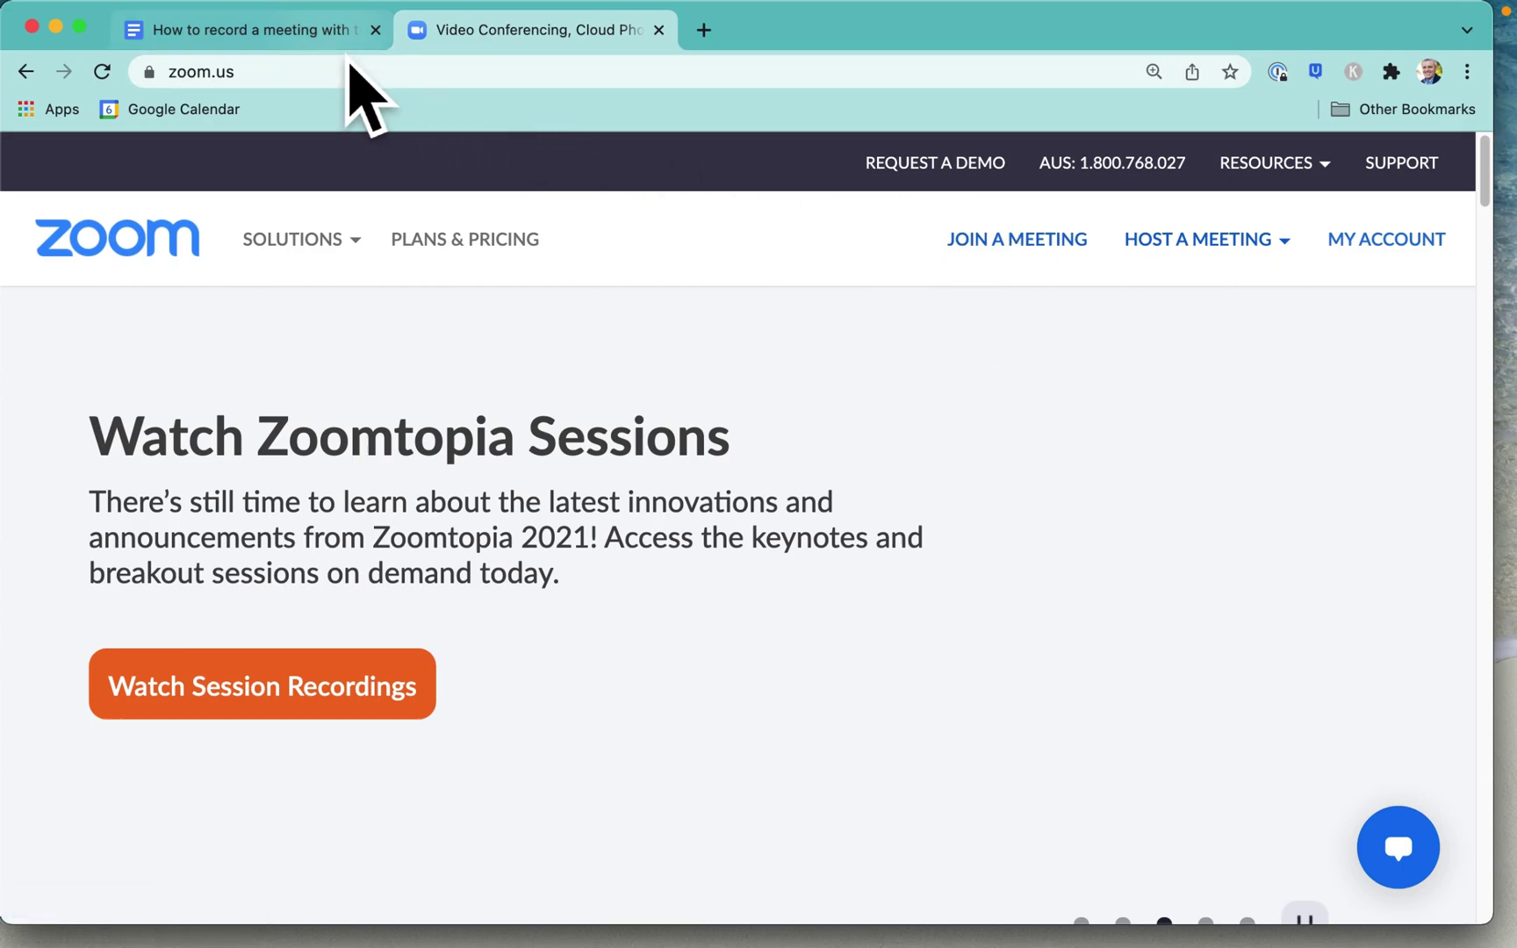
click(359, 44)
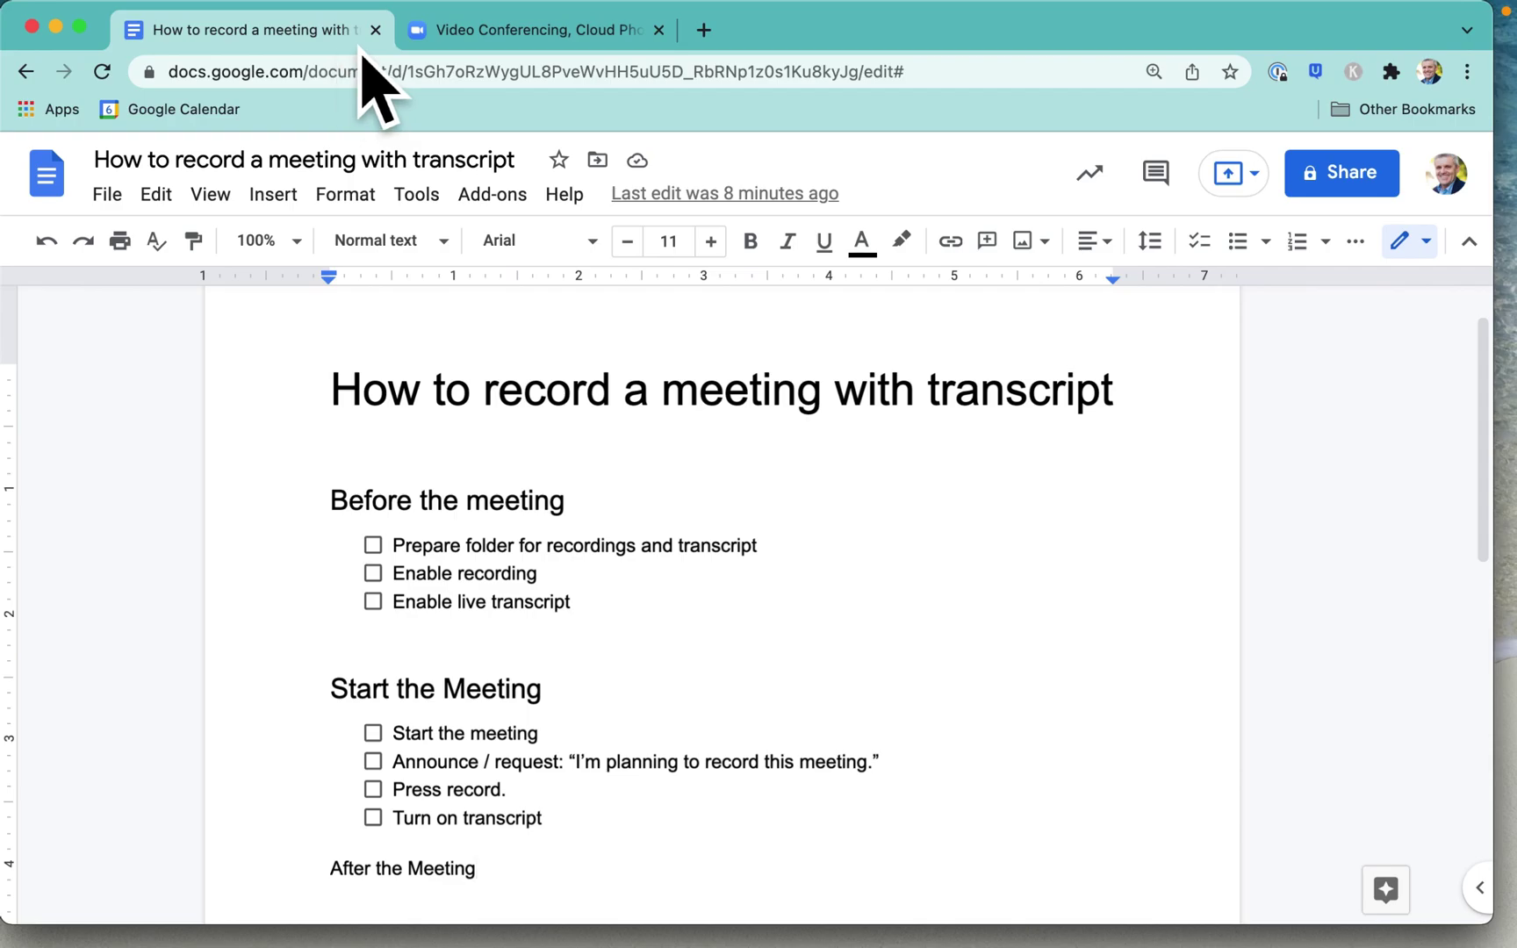
Step: Host a Screen Share Only meeting from the zoom.us tab
click(544, 39)
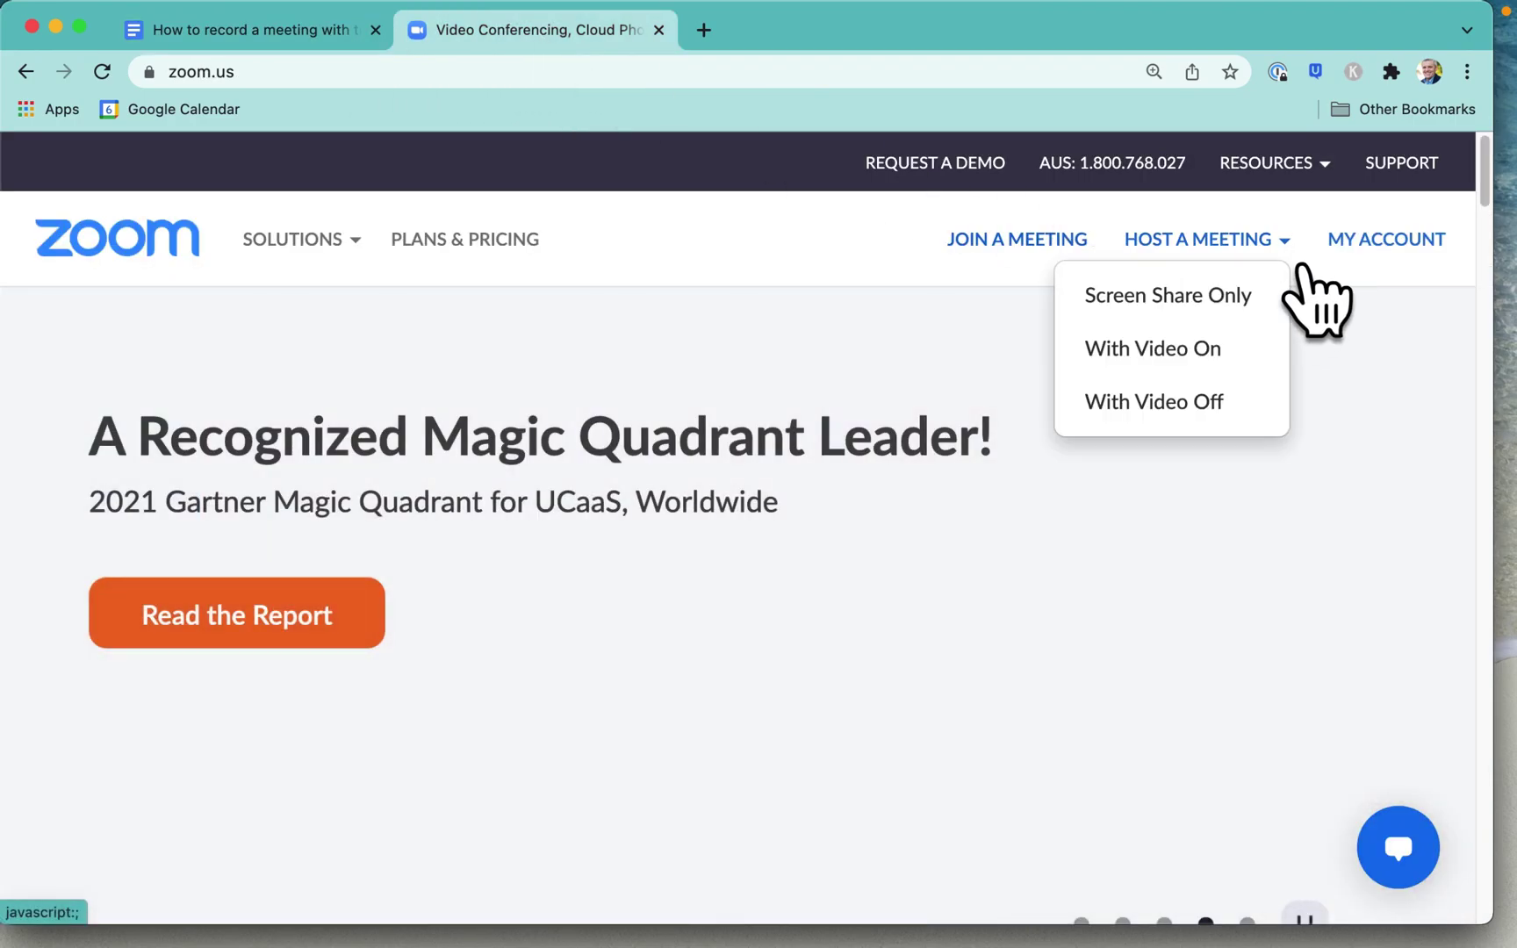
click(1266, 344)
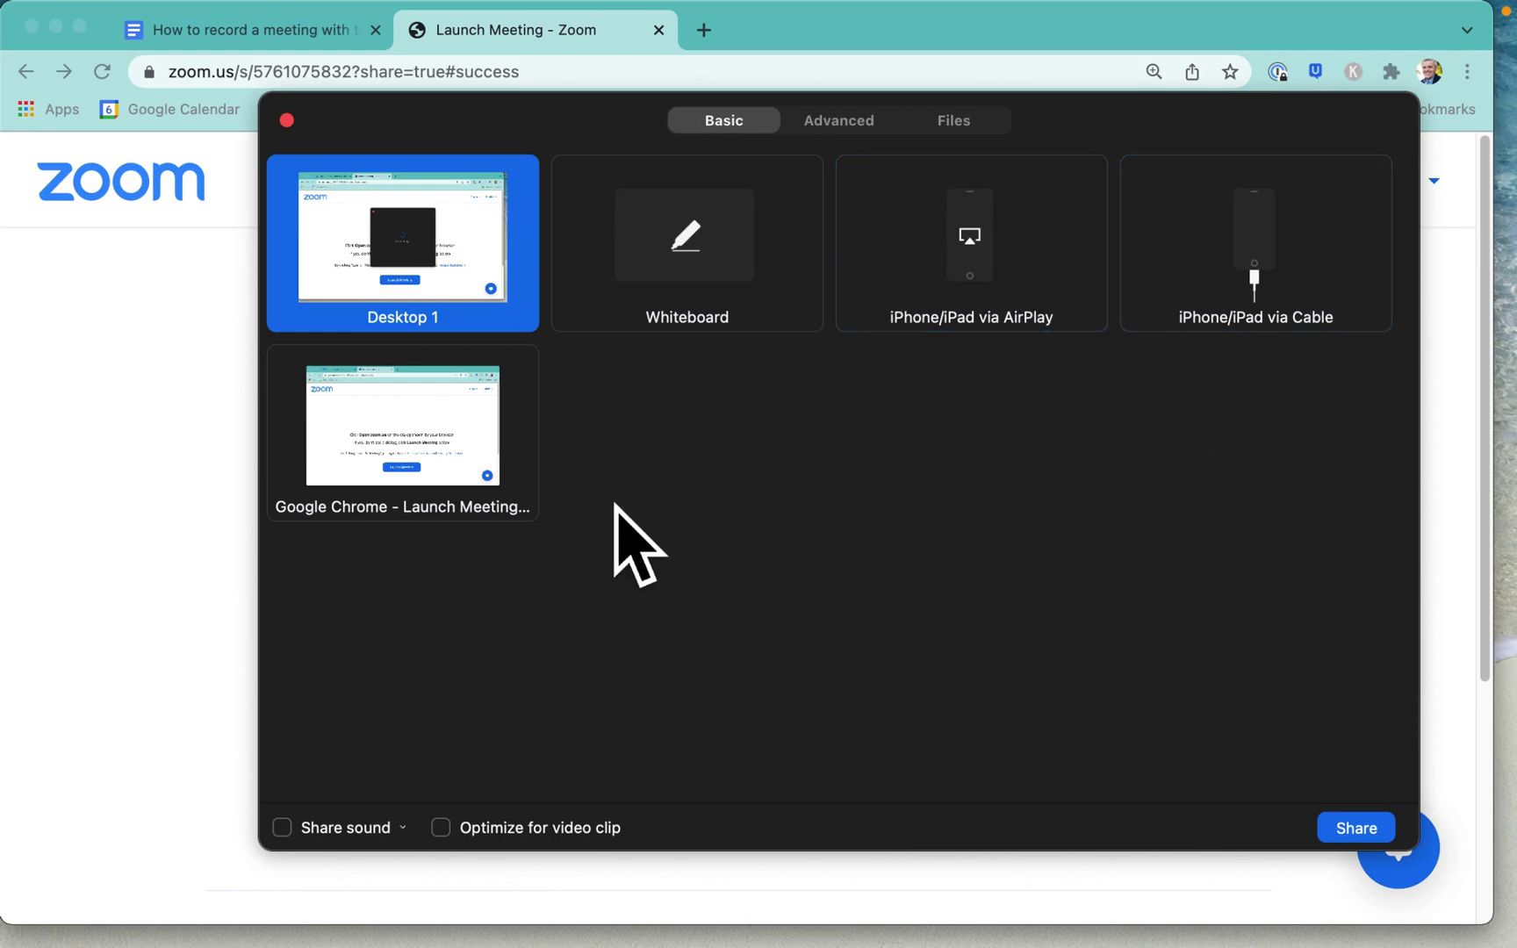
Step: Select the Google Chrome window and begin sharing it
click(412, 441)
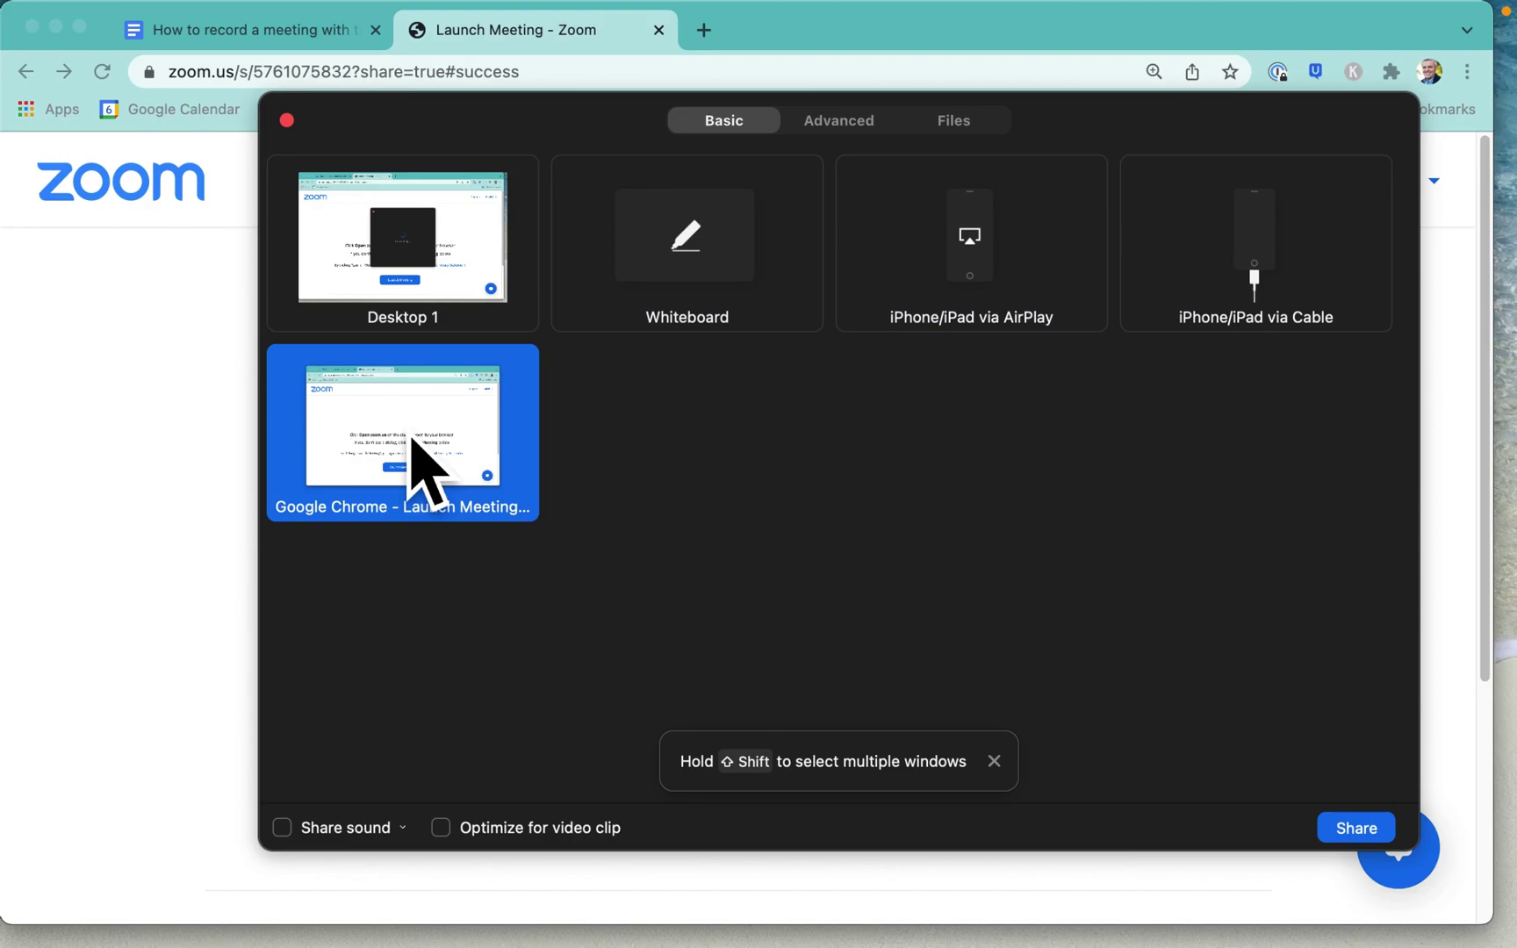
click(1377, 837)
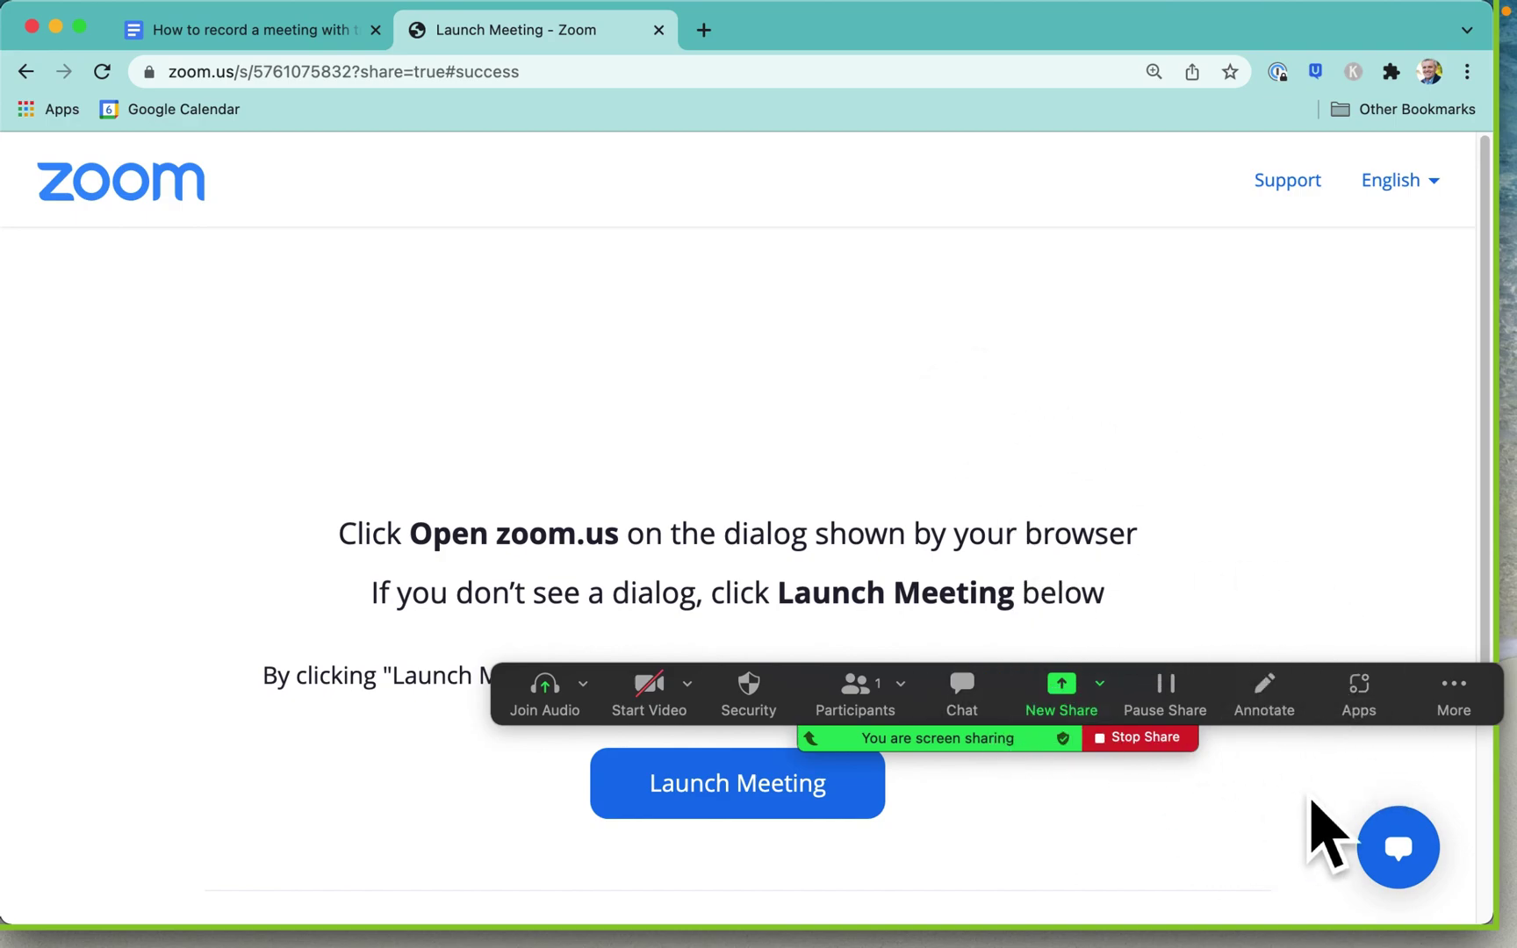
Step: With the Google Doc tab in front, start recording from Zoom's More menu
click(297, 33)
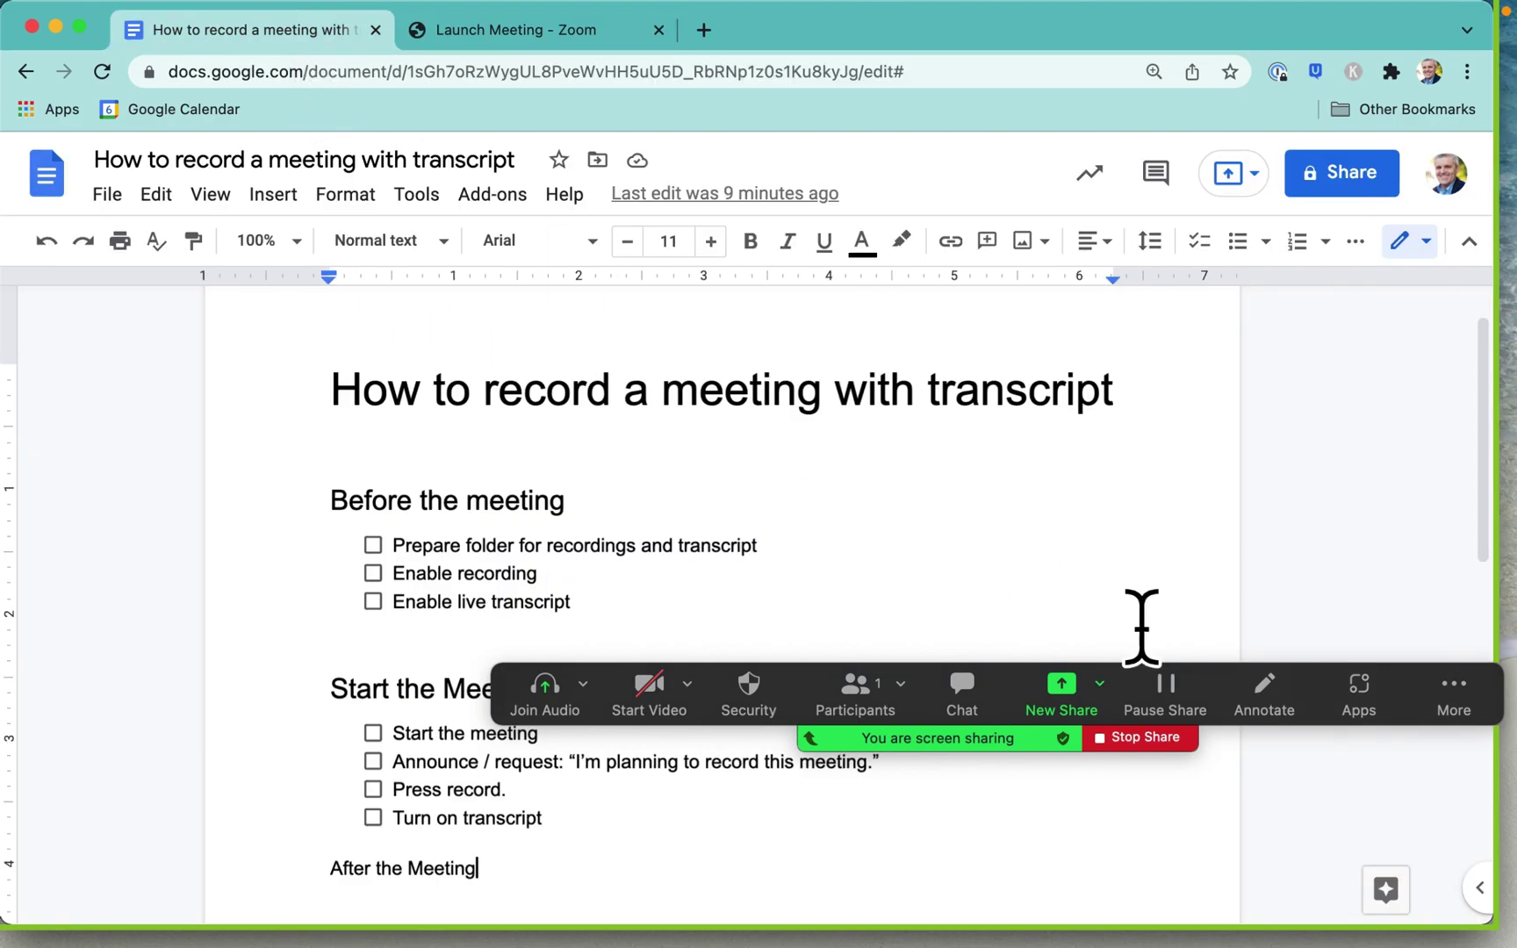
click(1493, 711)
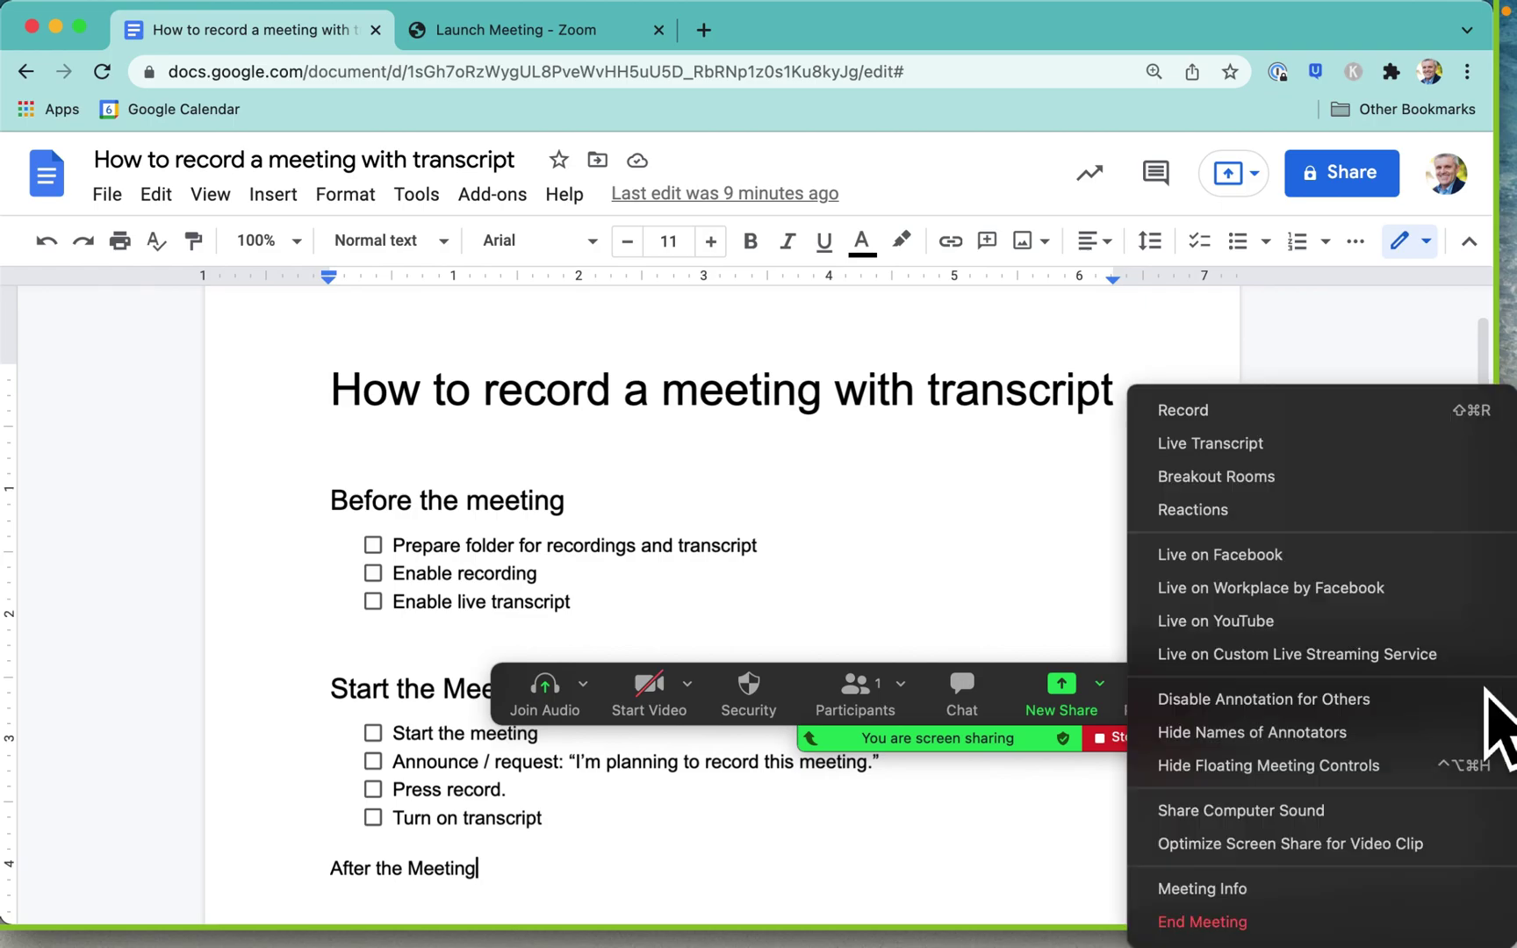
click(1263, 415)
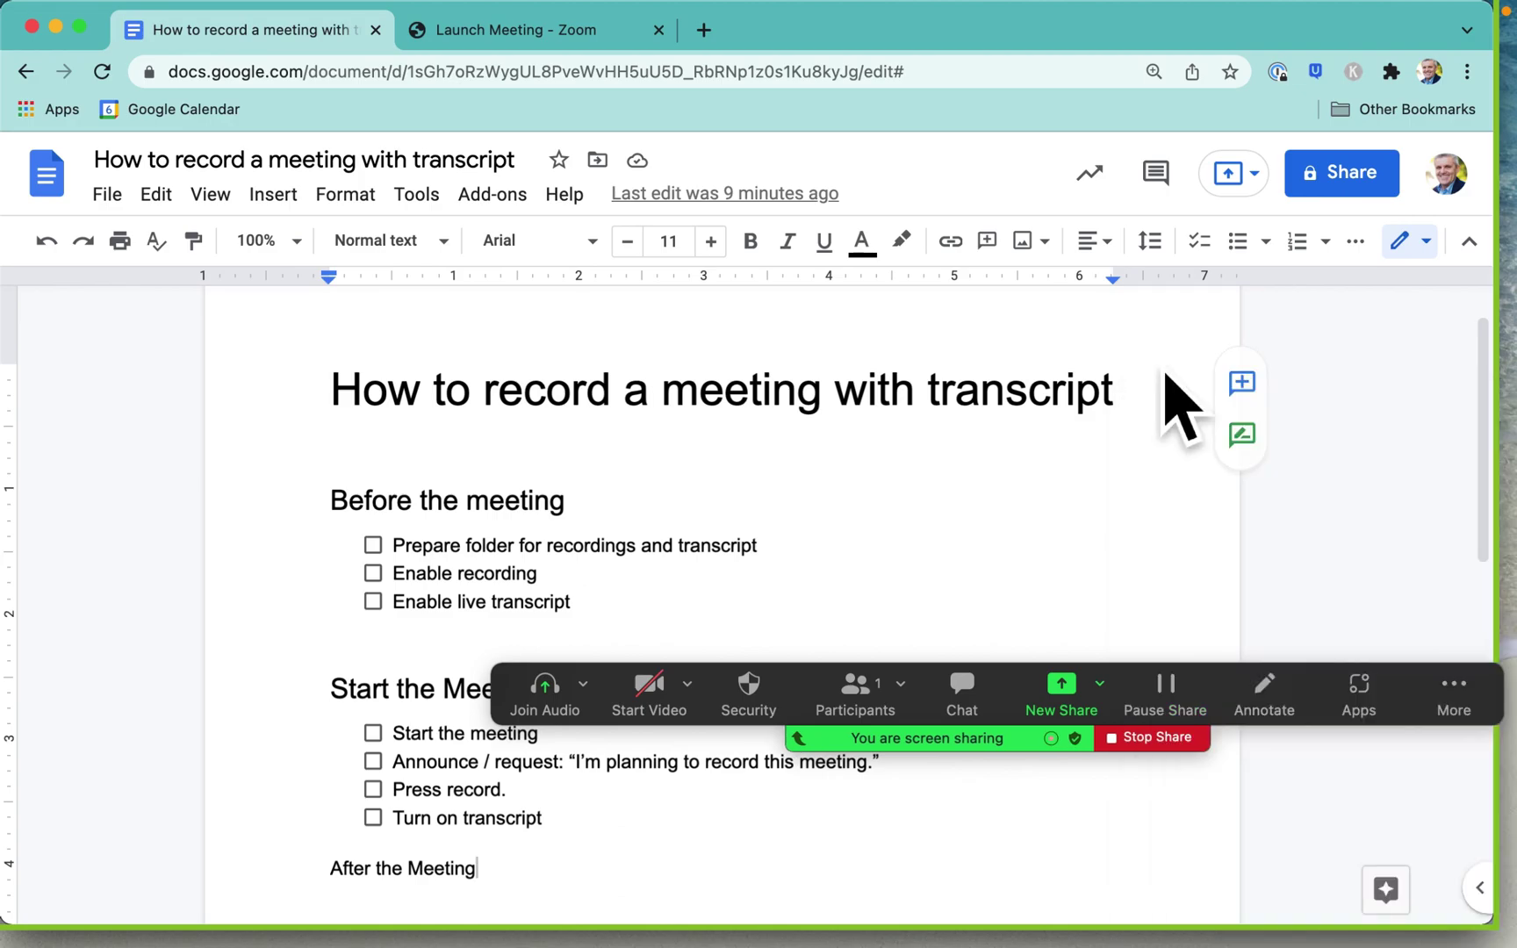
scroll(831, 486, down, 1)
scroll(830, 486, down, 3)
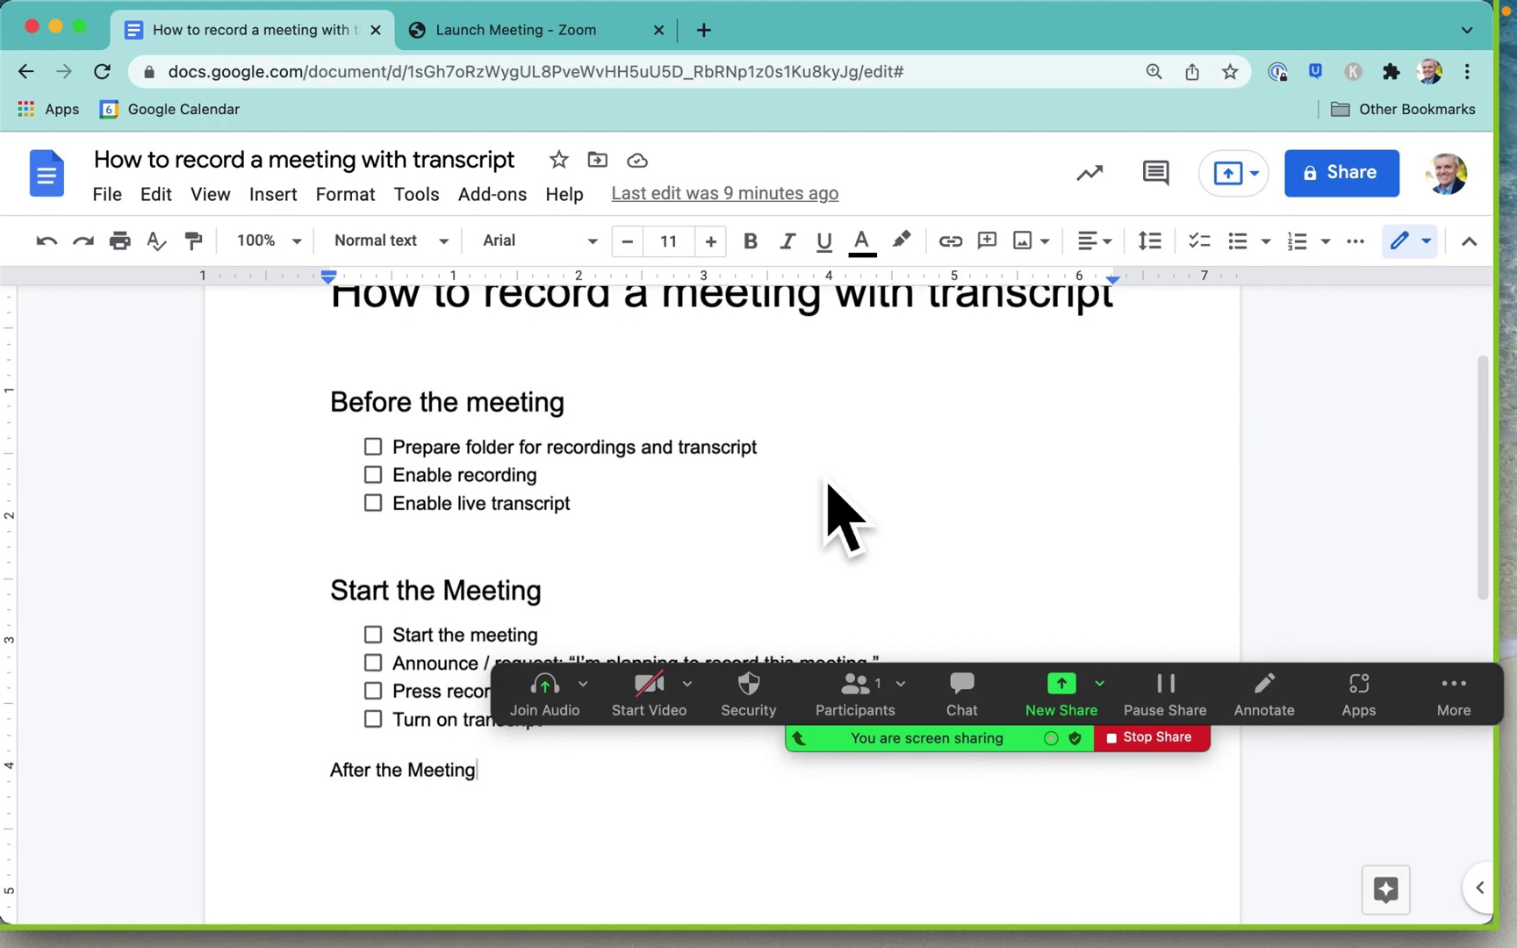
scroll(829, 487, up, 2)
scroll(830, 487, down, 1)
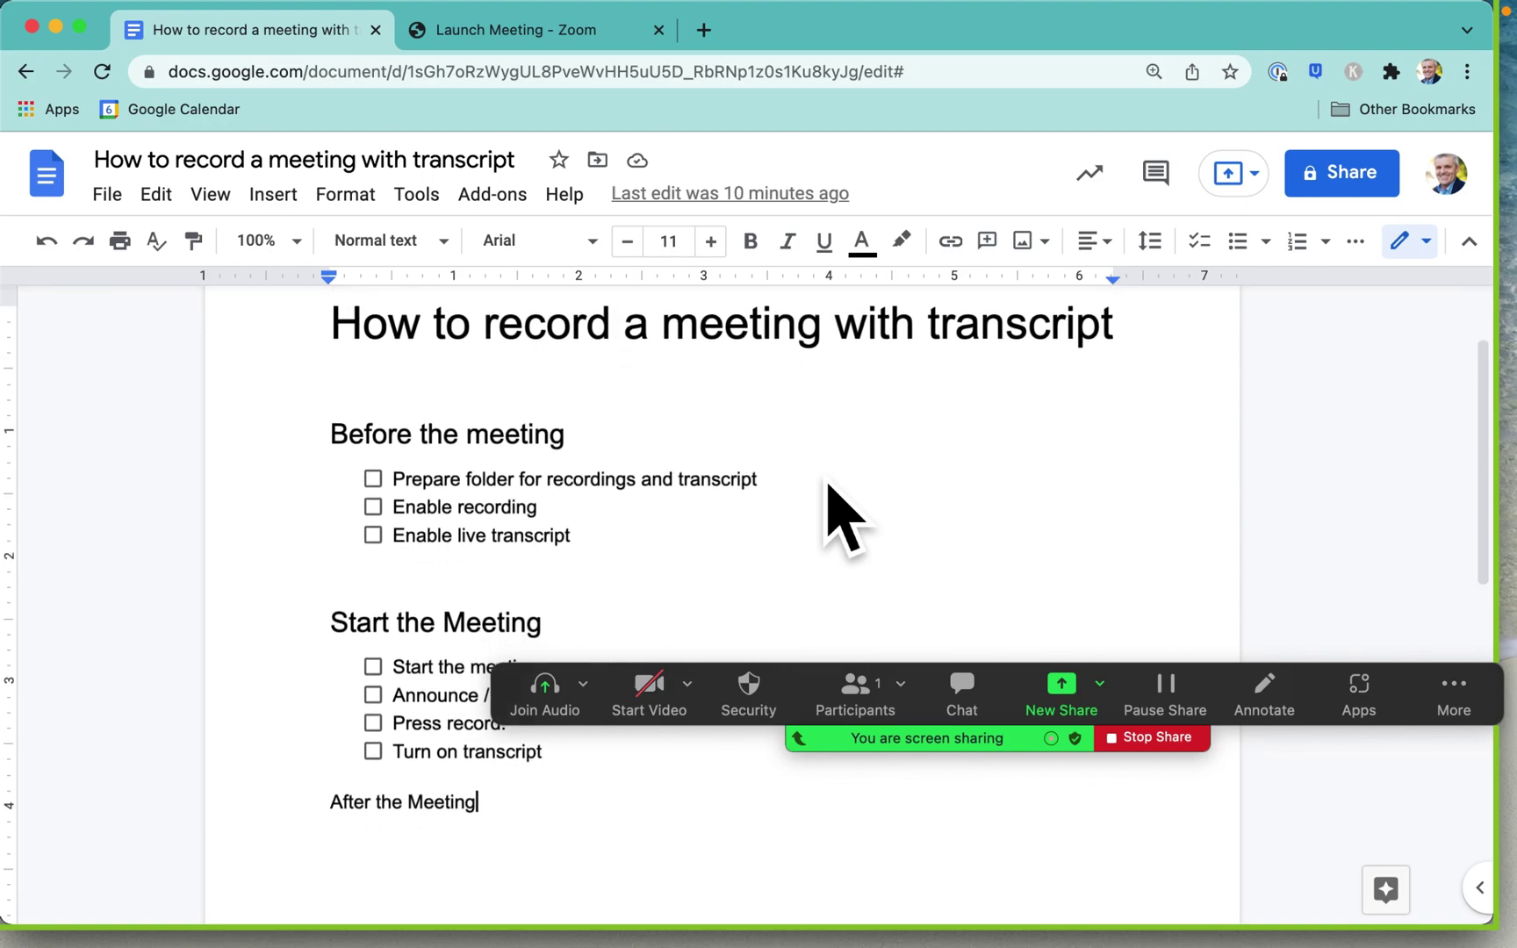
scroll(830, 487, down, 1)
scroll(831, 485, down, 2)
scroll(830, 486, down, 1)
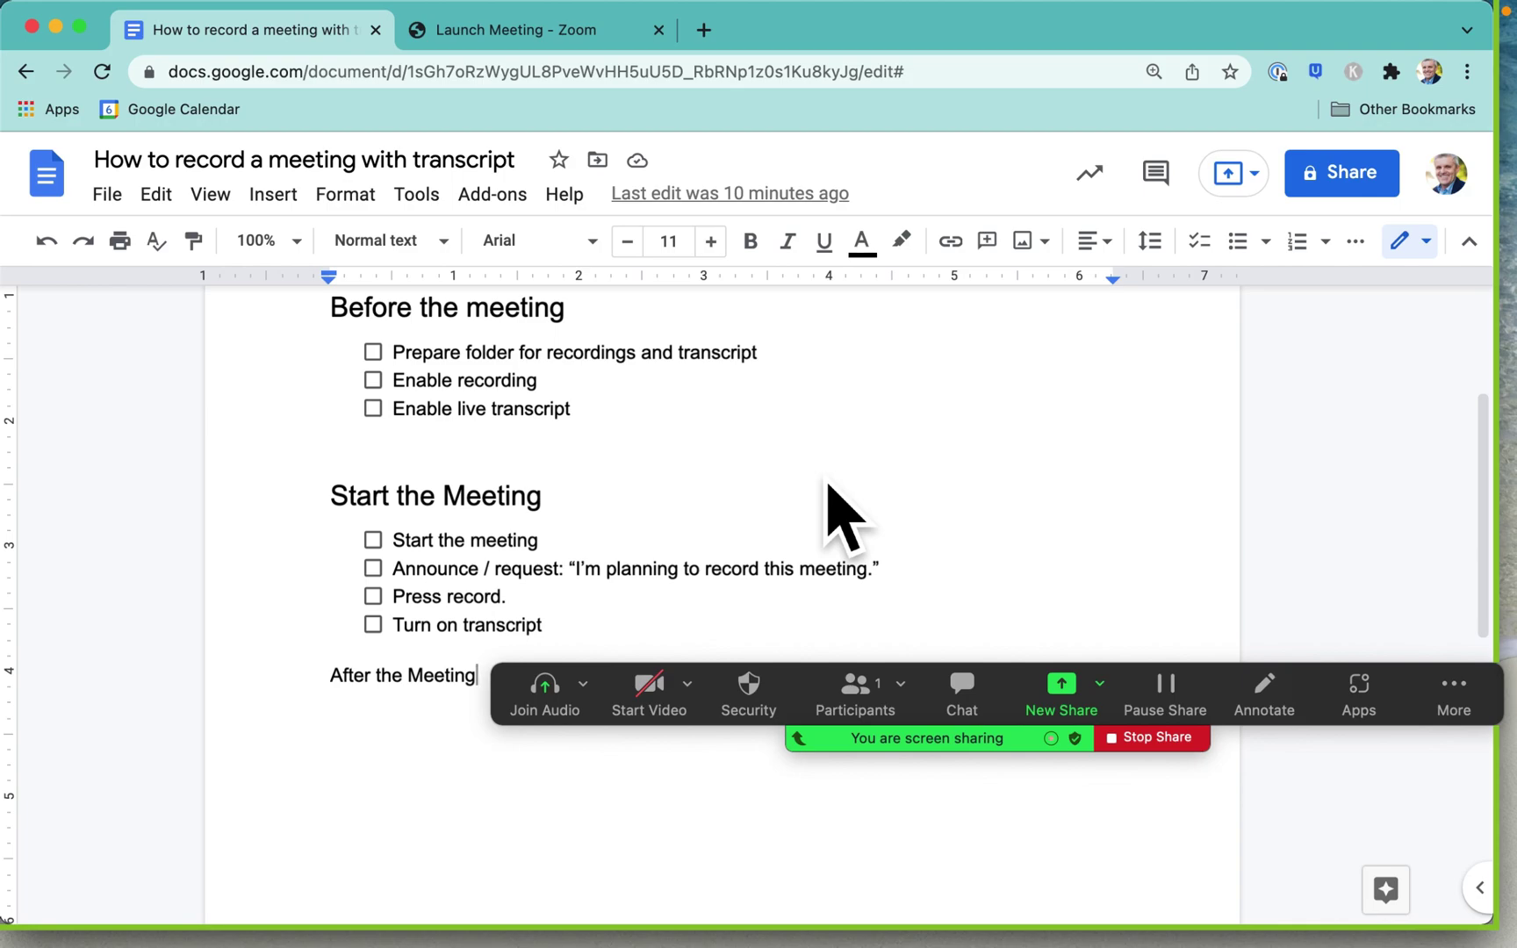
Step: Stop the meeting recording from Zoom's More menu
click(1453, 700)
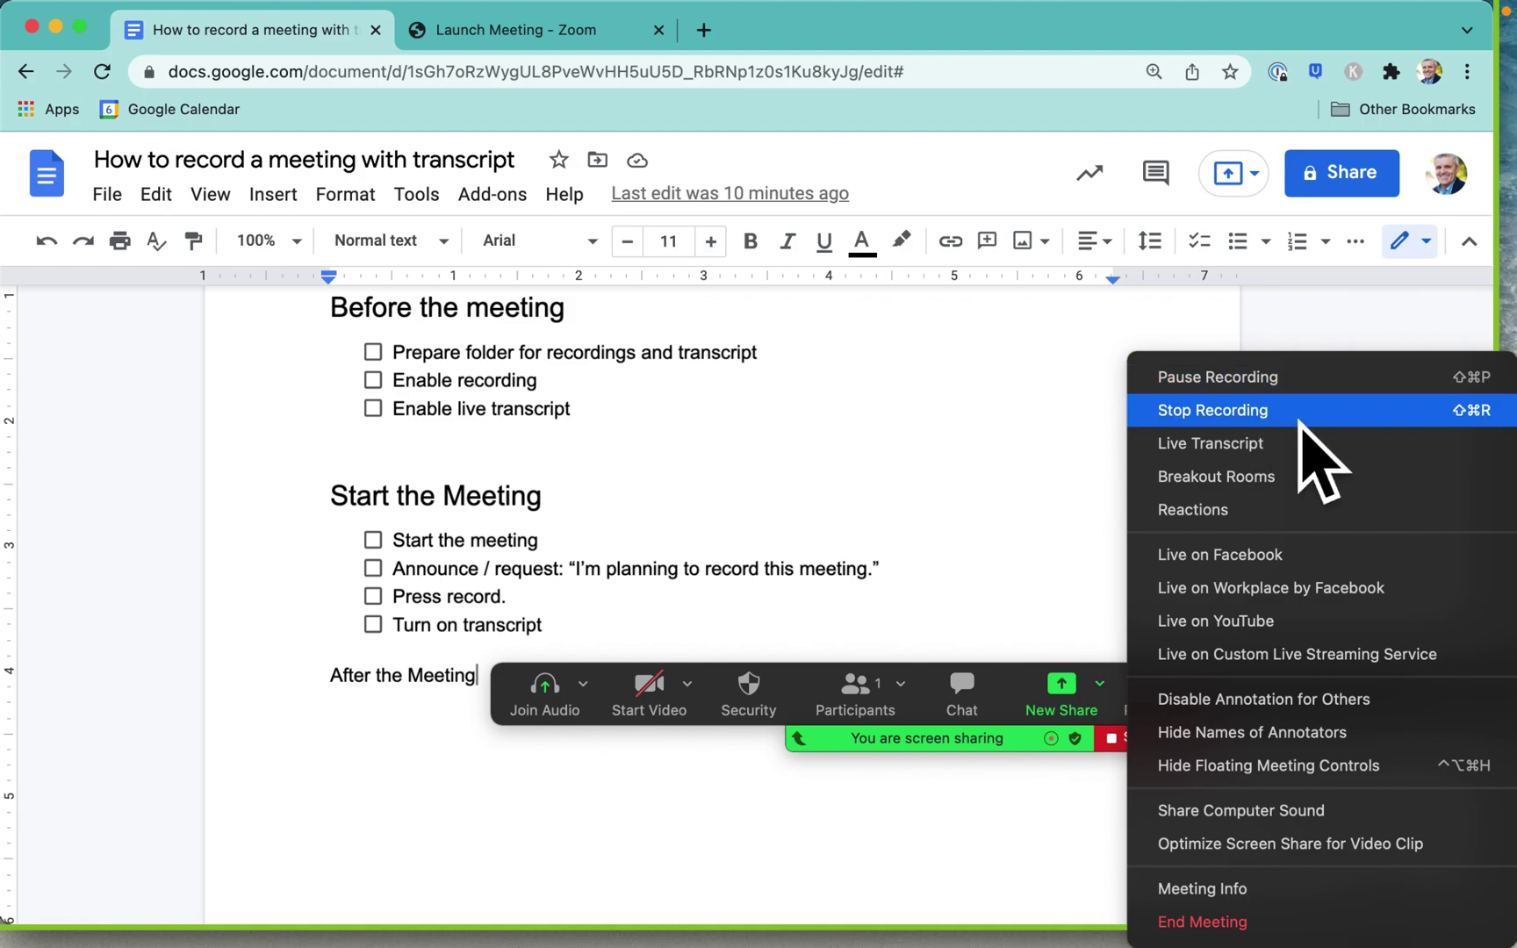
click(1301, 423)
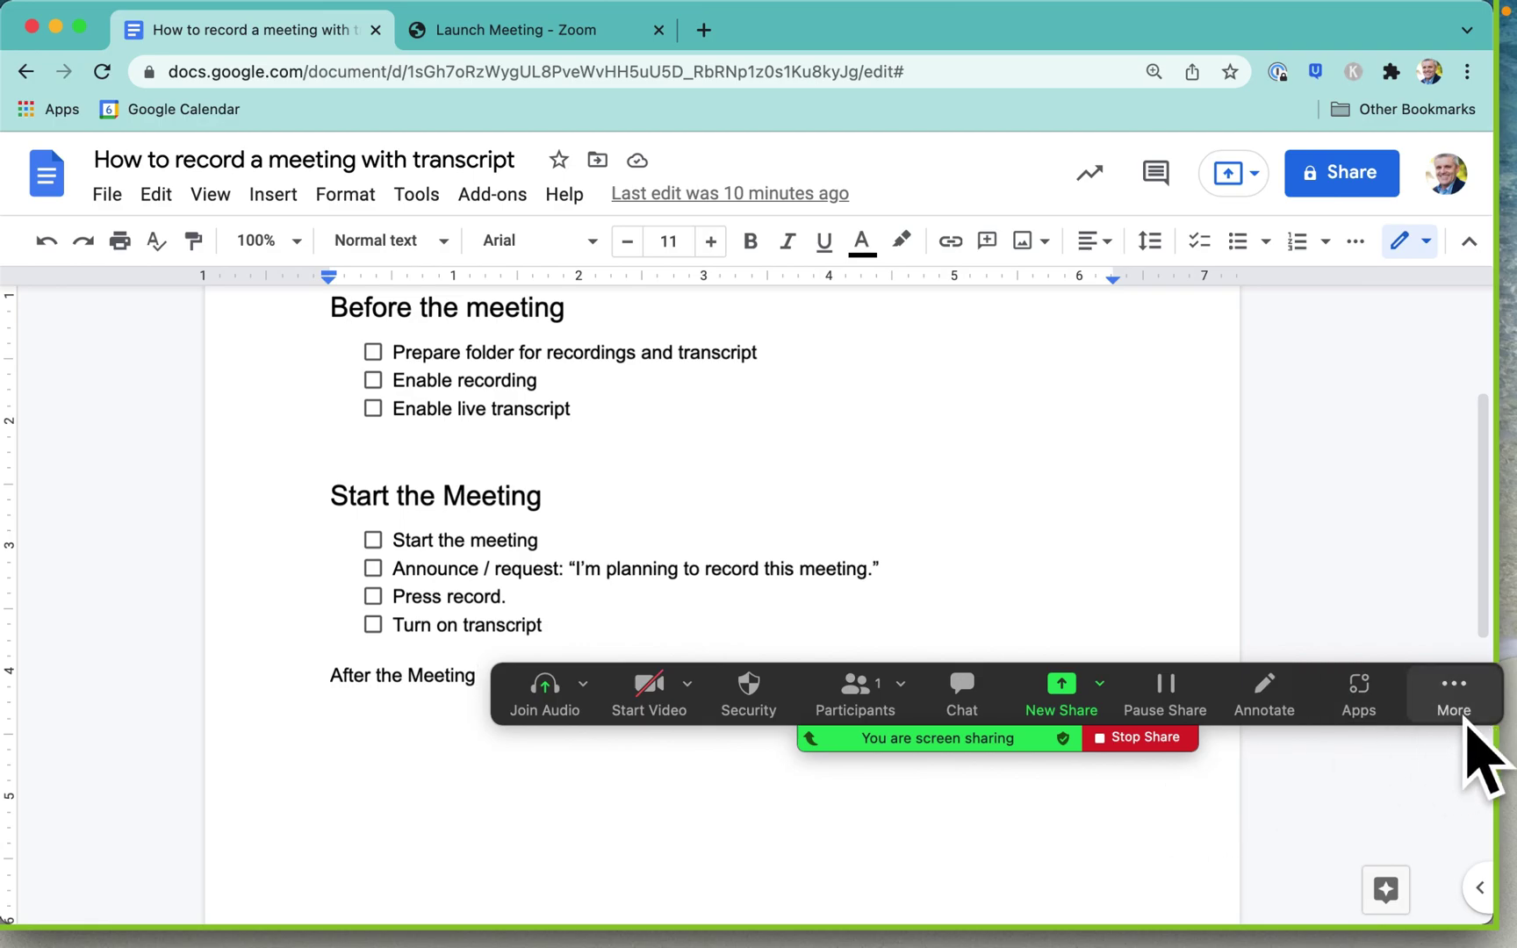
Step: End the meeting for all participants from Zoom's More menu
click(1466, 725)
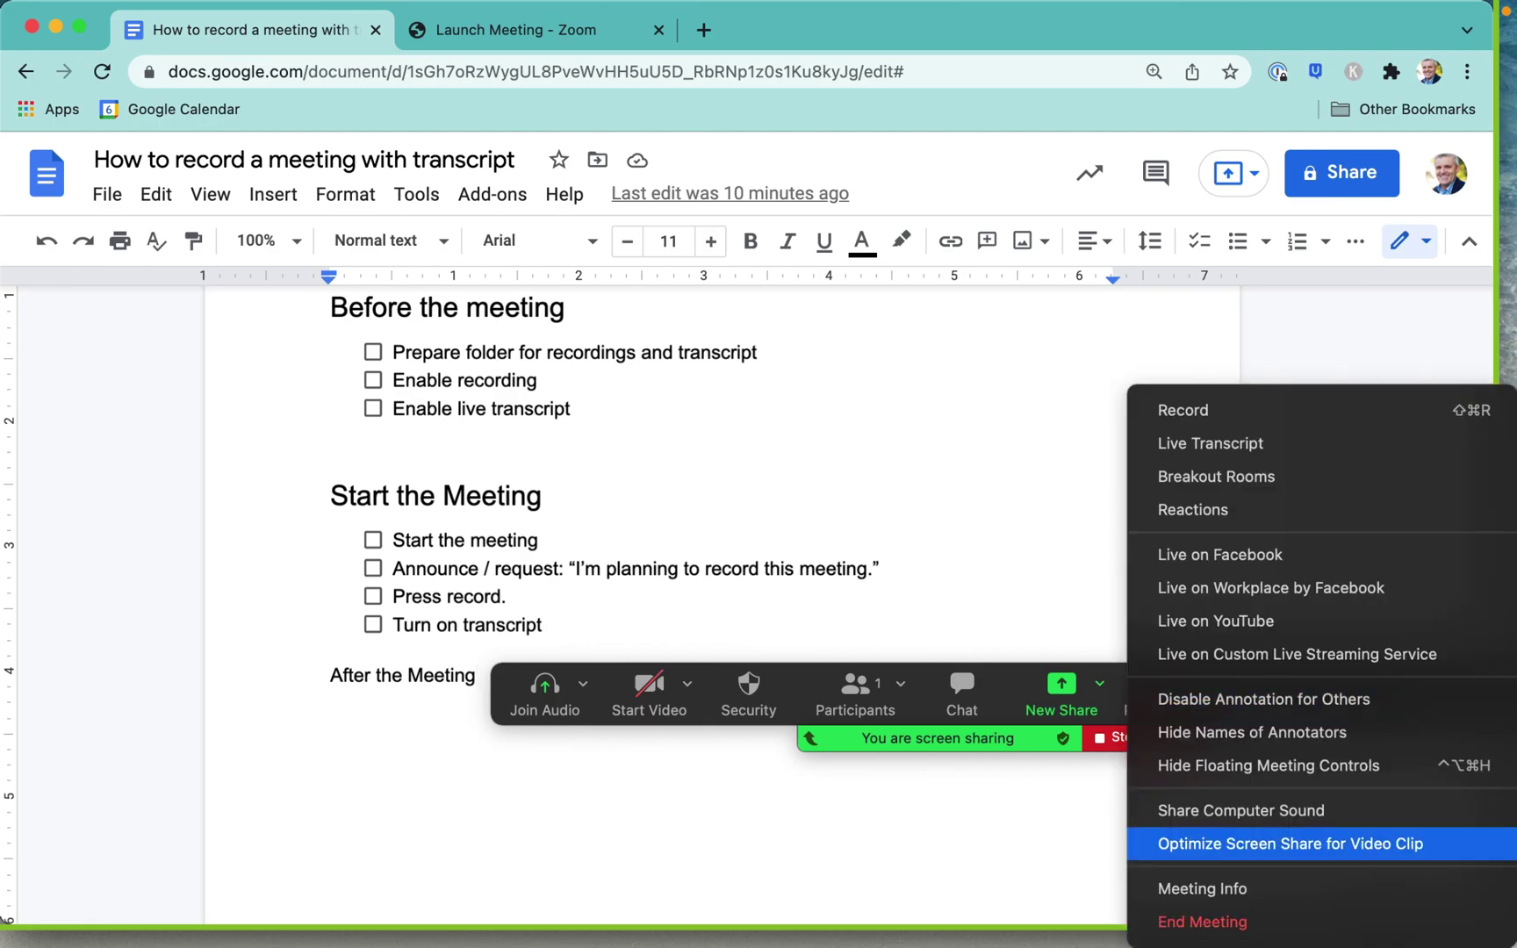
click(1231, 934)
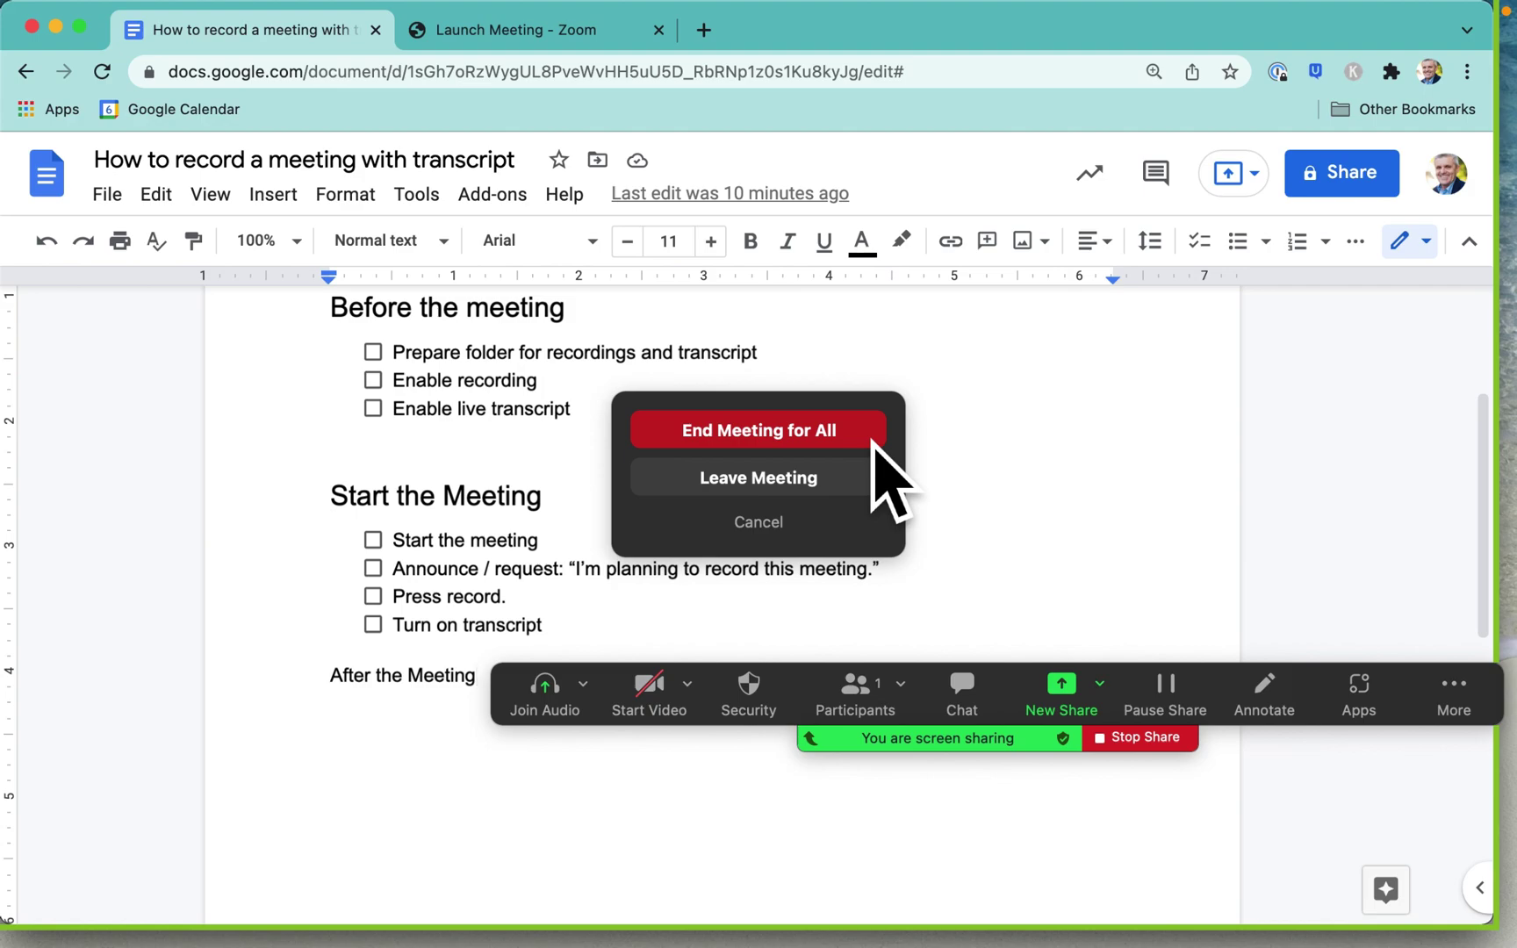
click(874, 441)
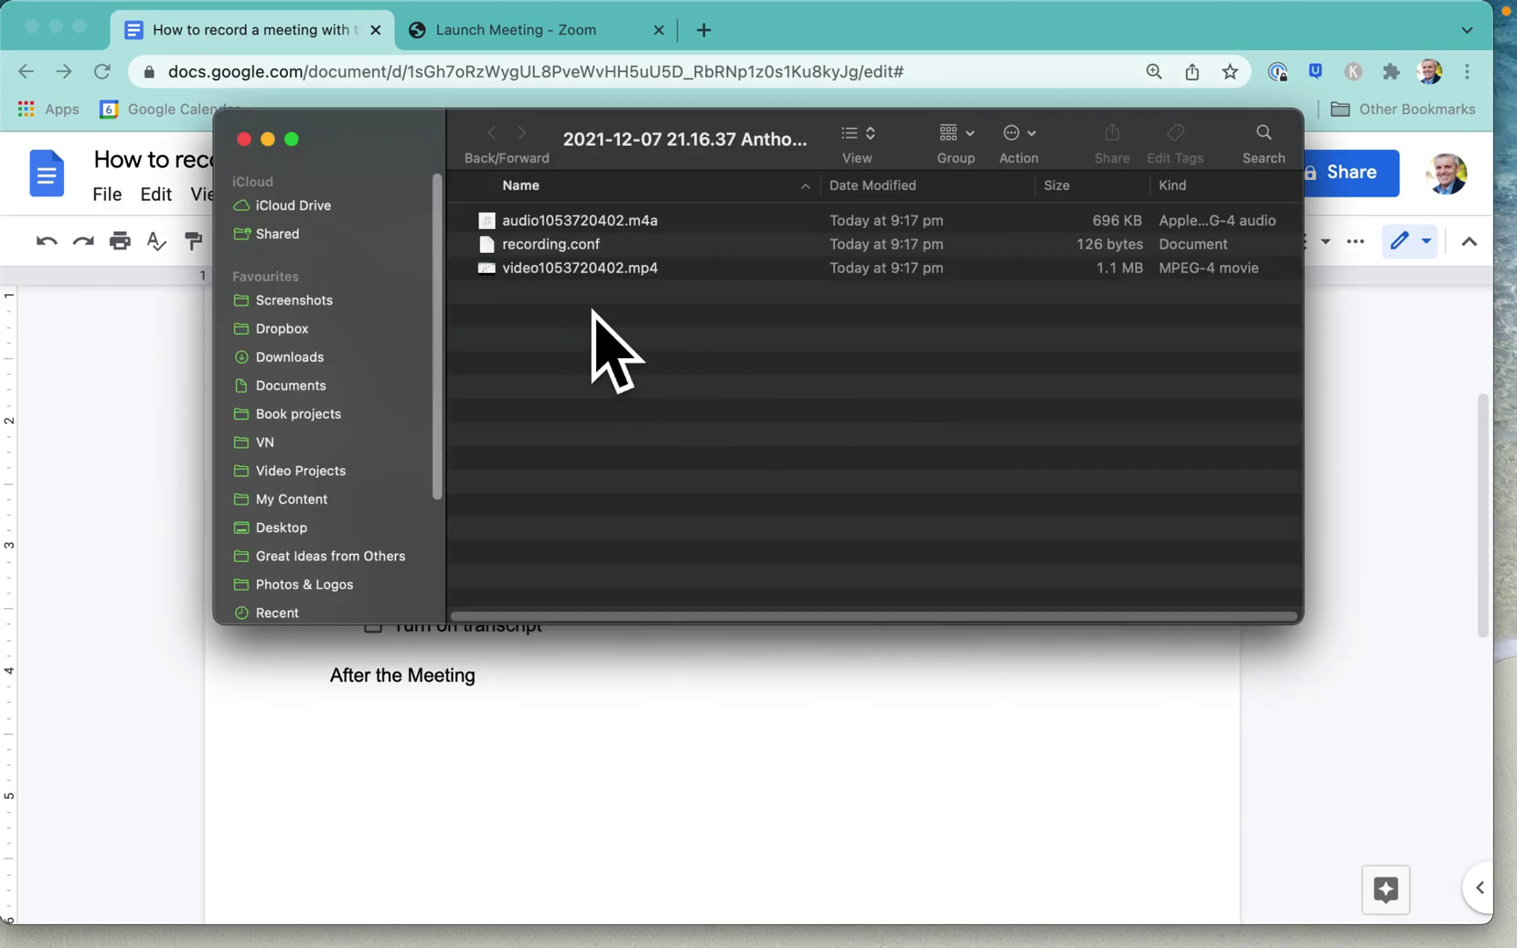
click(595, 280)
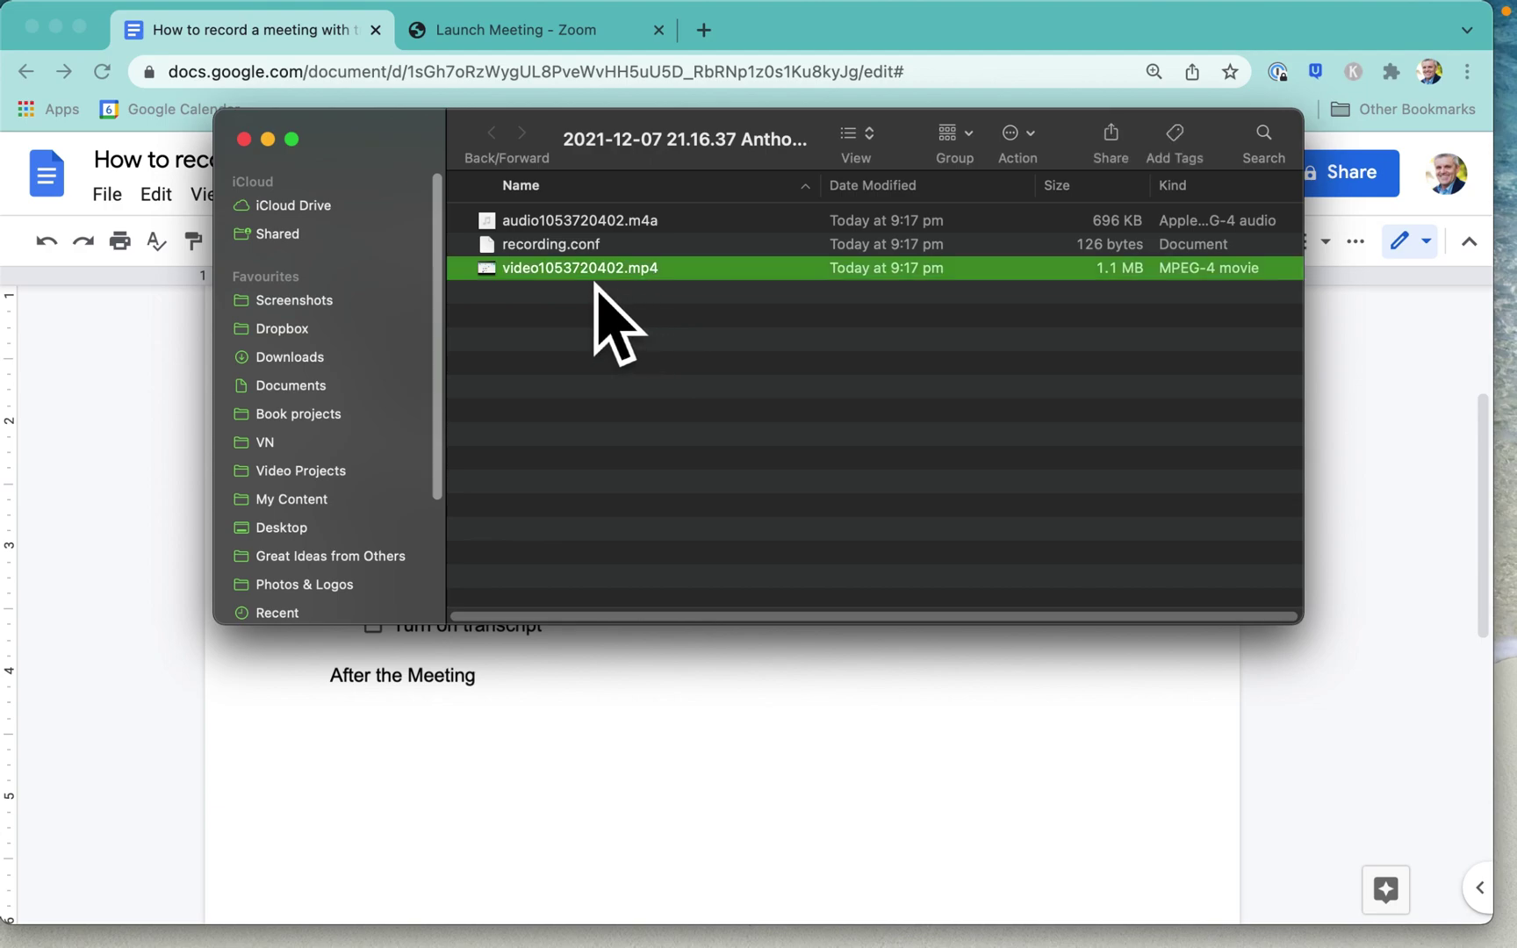
click(583, 233)
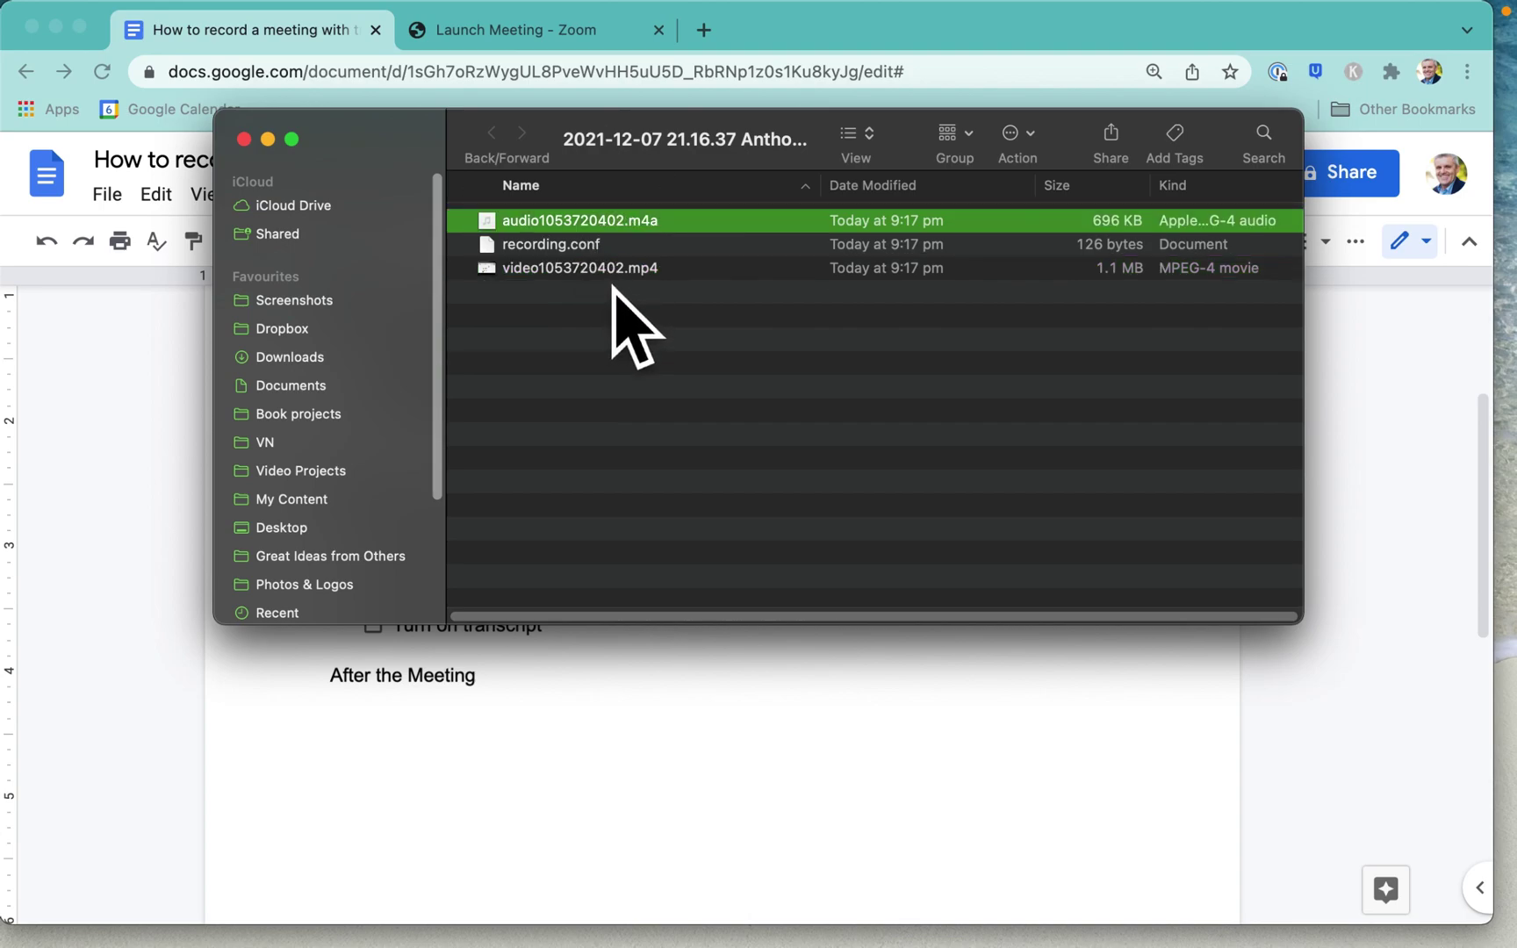
double_click(613, 288)
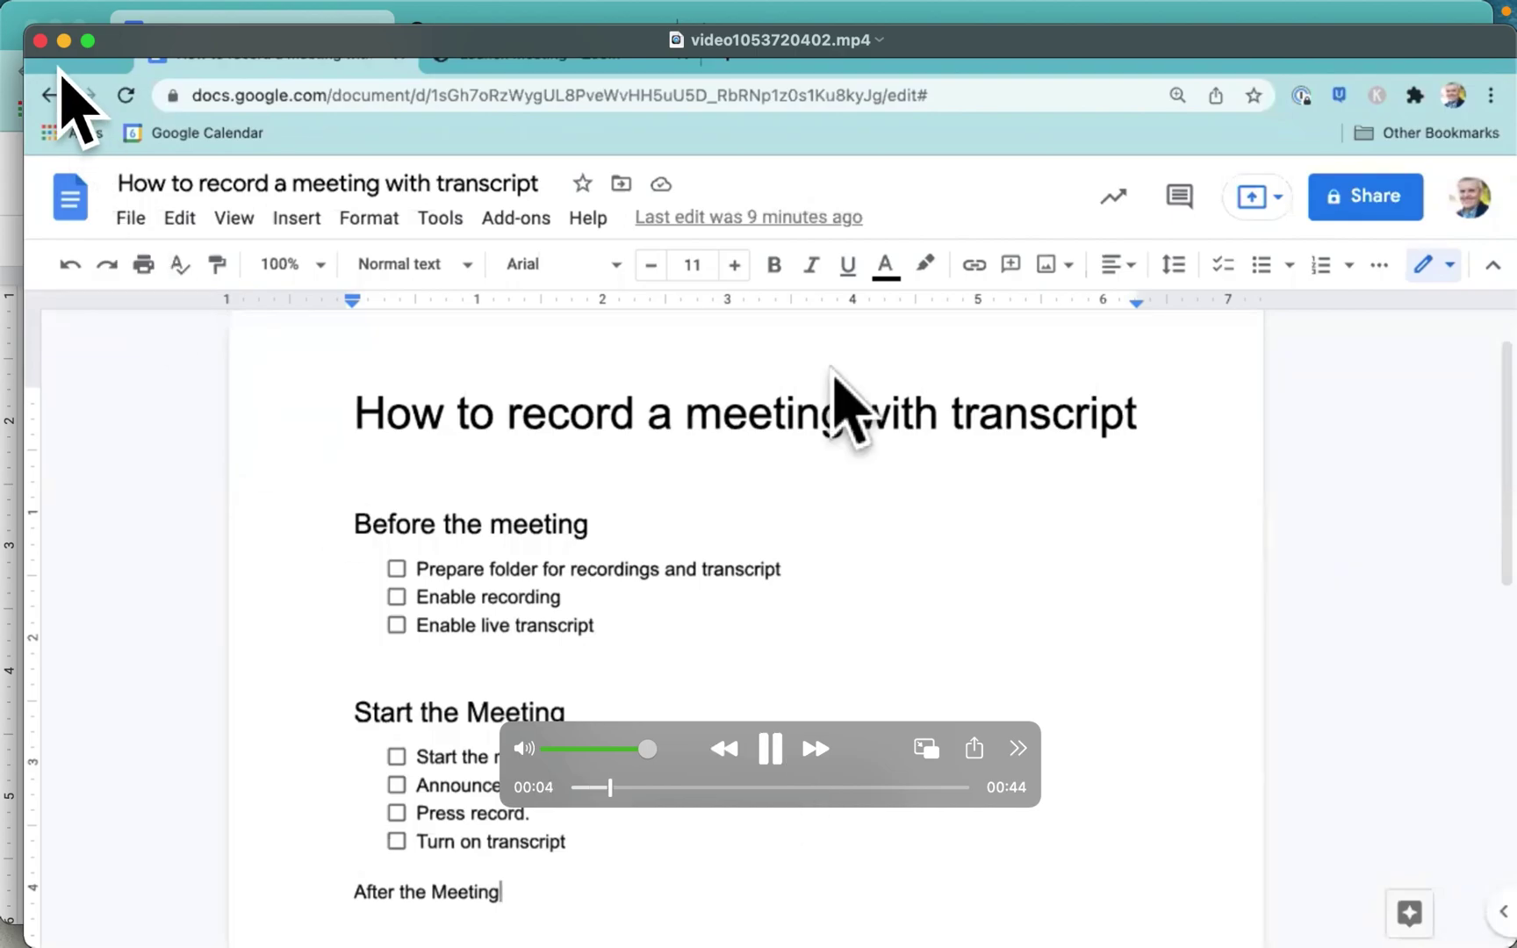
click(40, 41)
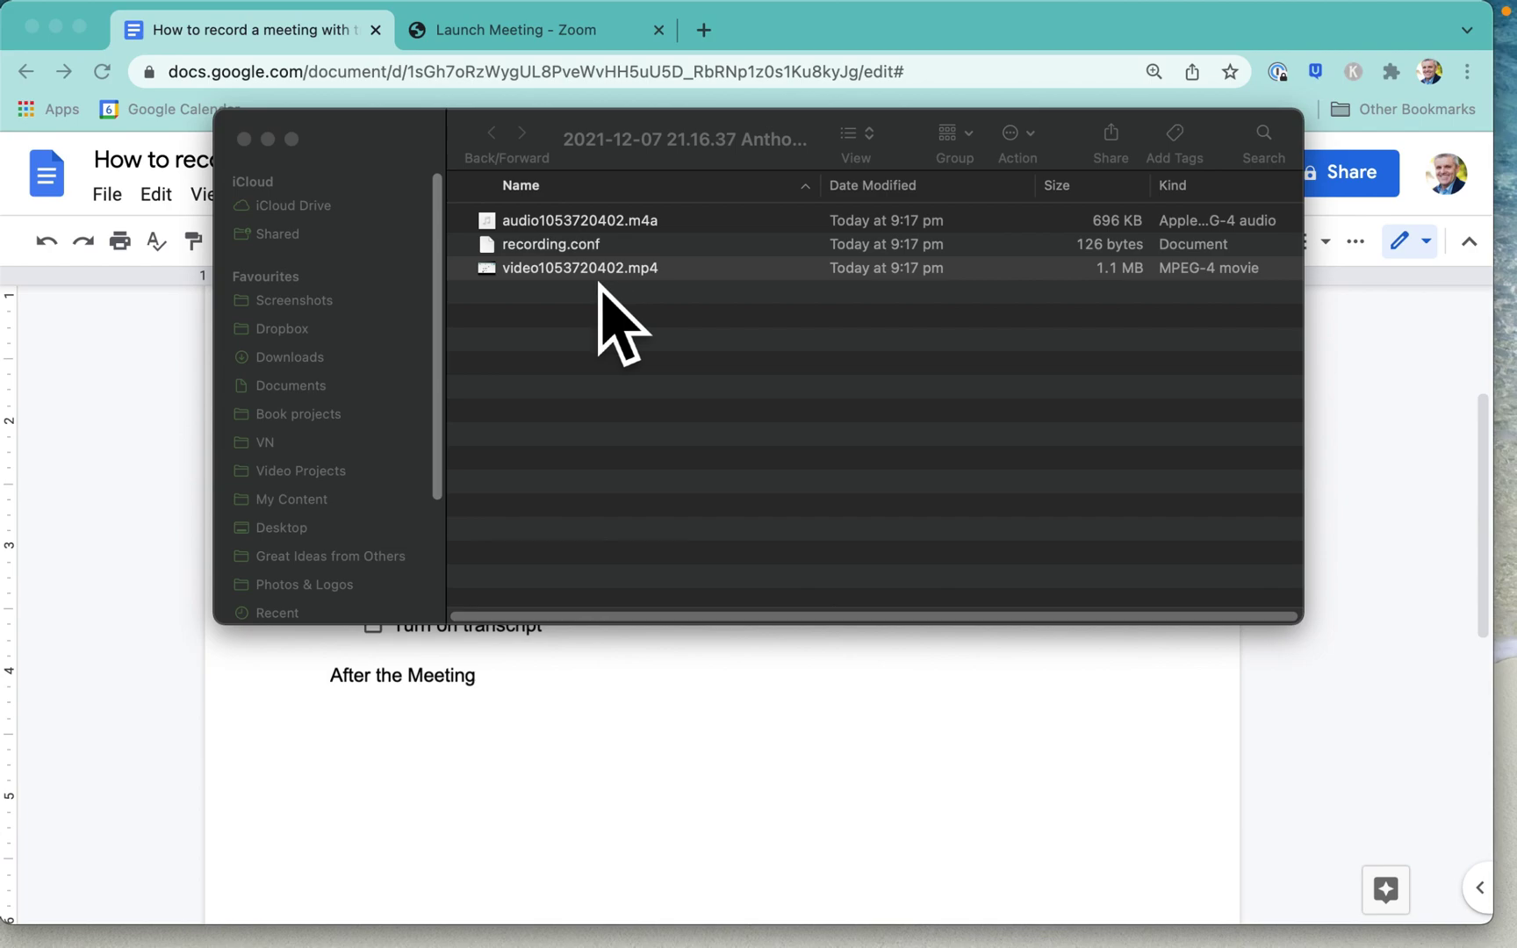
Step: Start renaming the recorded MP4 video to Presentation.mp4 from its right-click menu
right_click(600, 282)
click(657, 423)
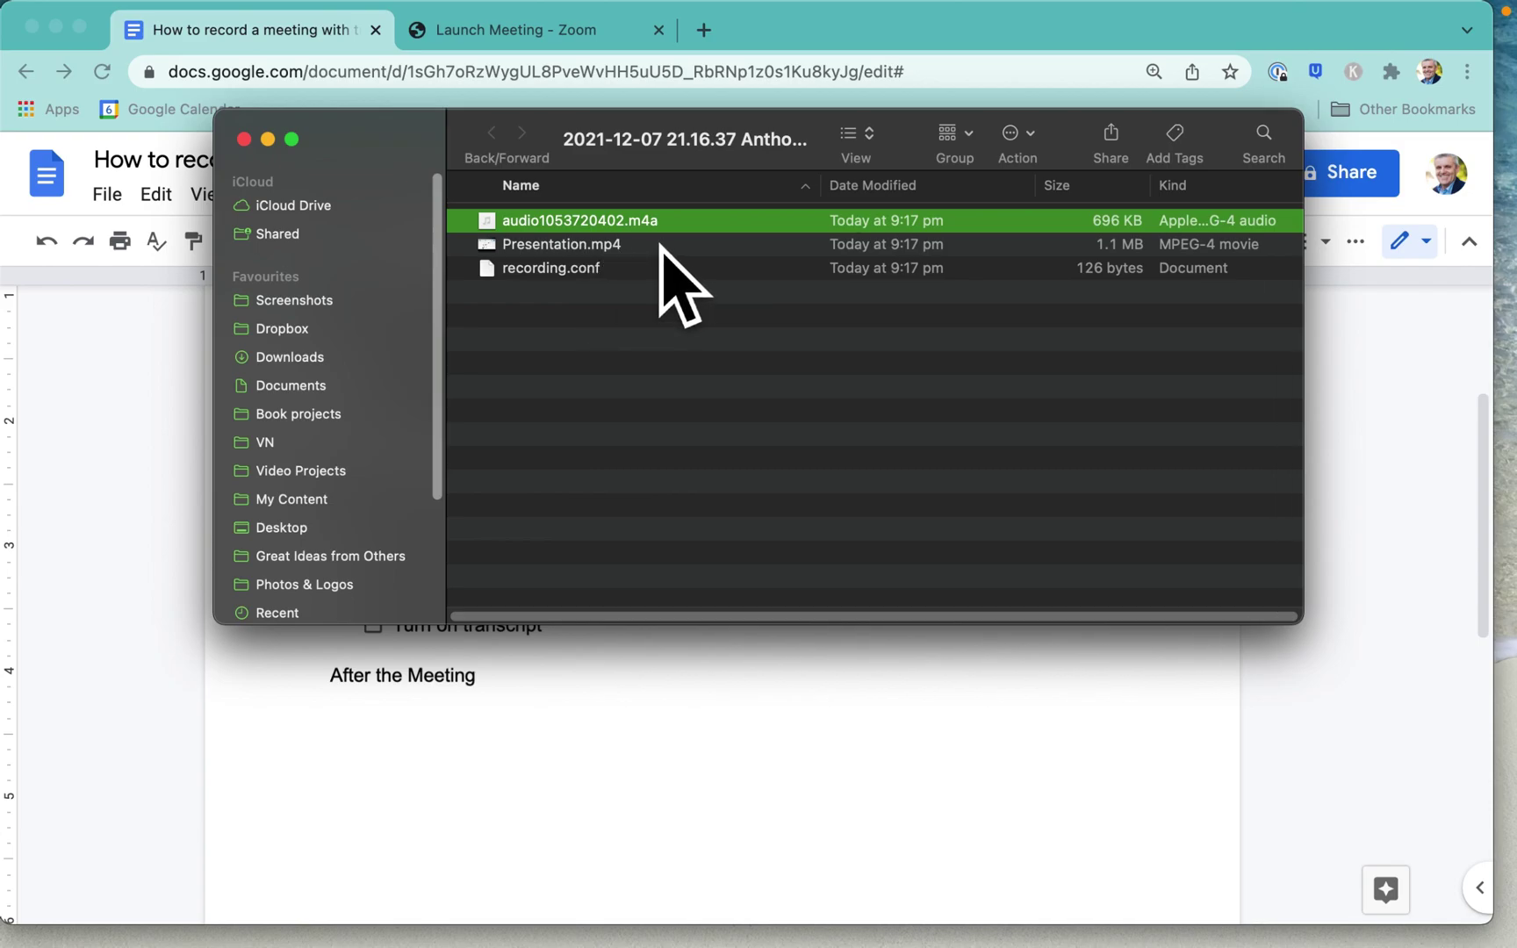
click(244, 140)
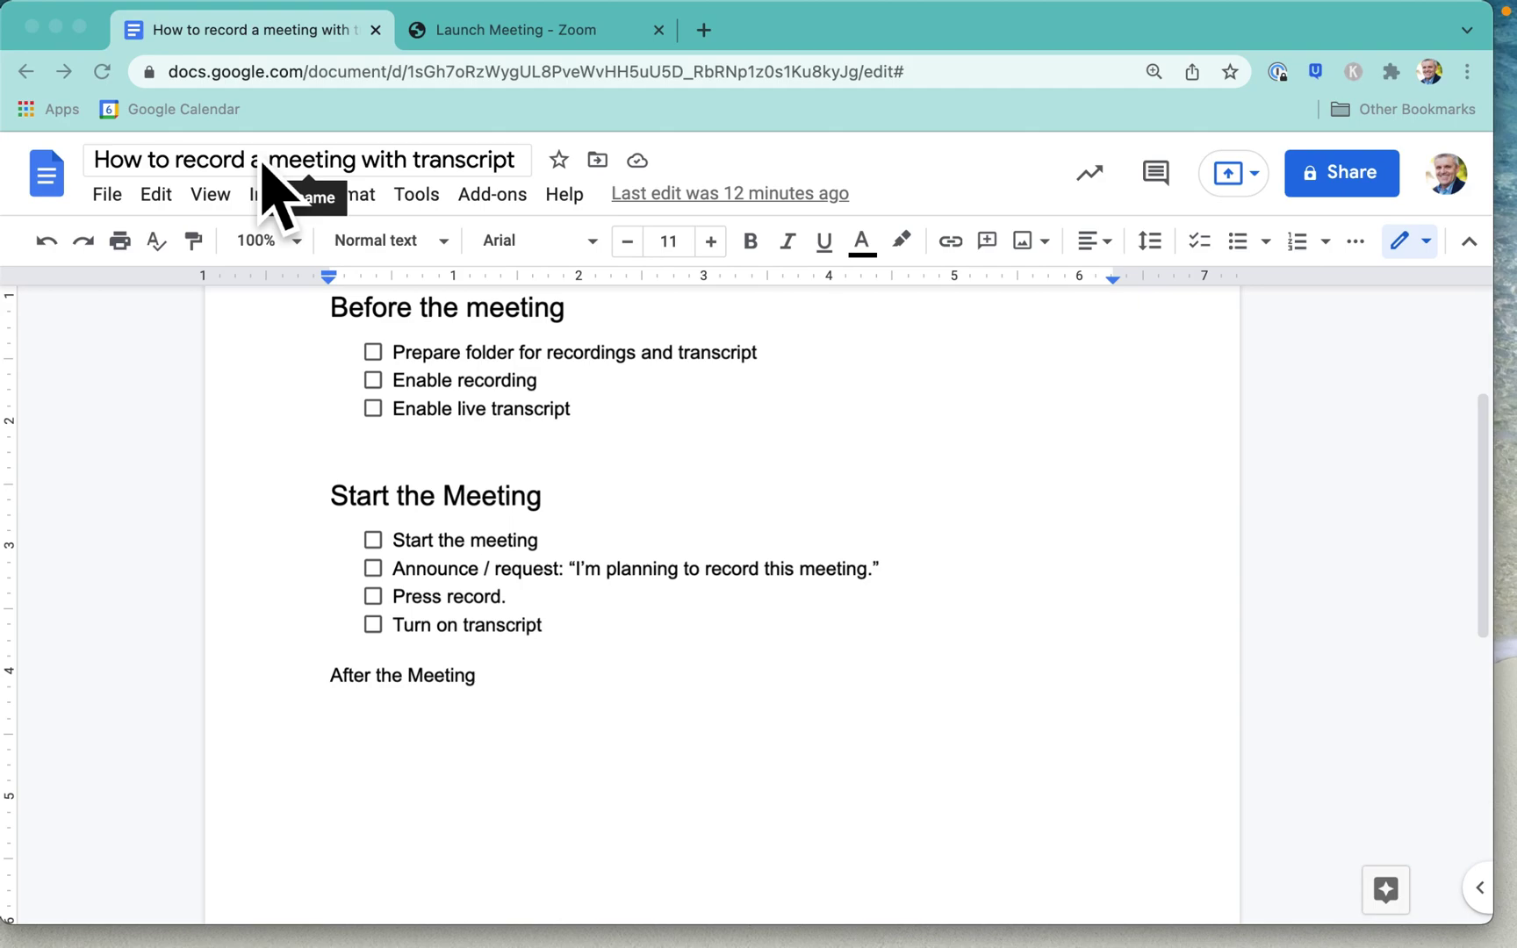